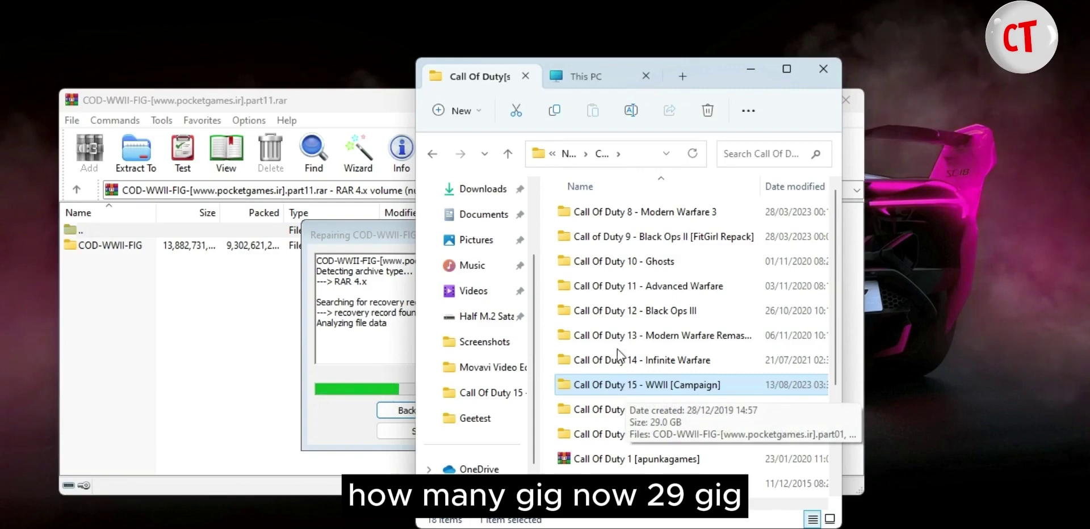
# - Select the part11 and part13 archives among the COD-WWII-FIG files to check their combined size
pyautogui.click(433, 155)
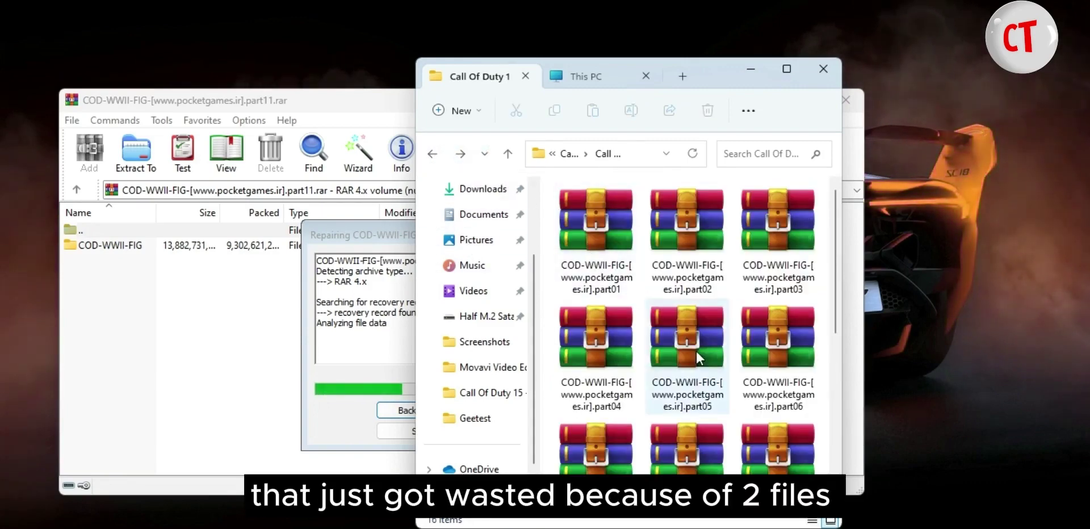
pyautogui.scroll(-5, 698, 357)
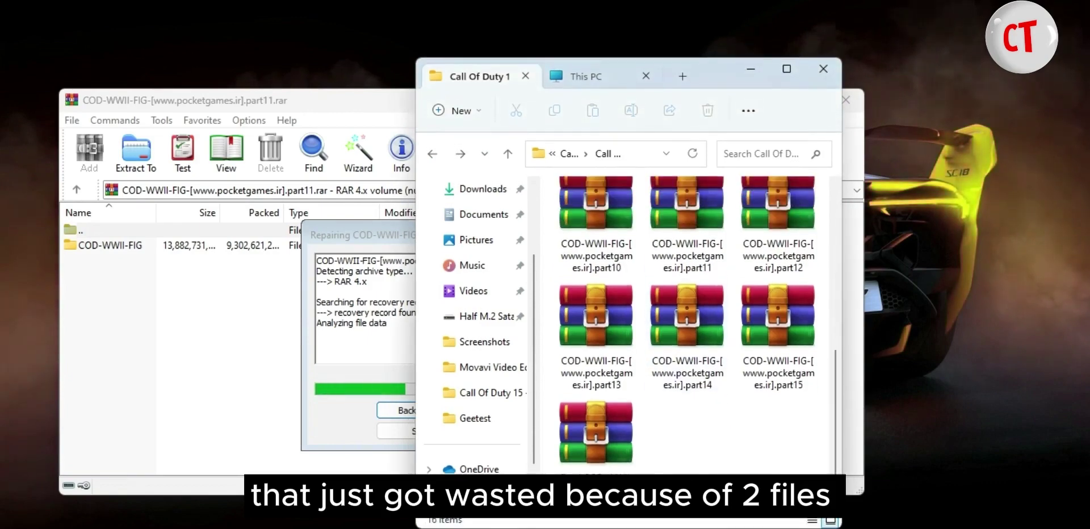
pyautogui.click(704, 250)
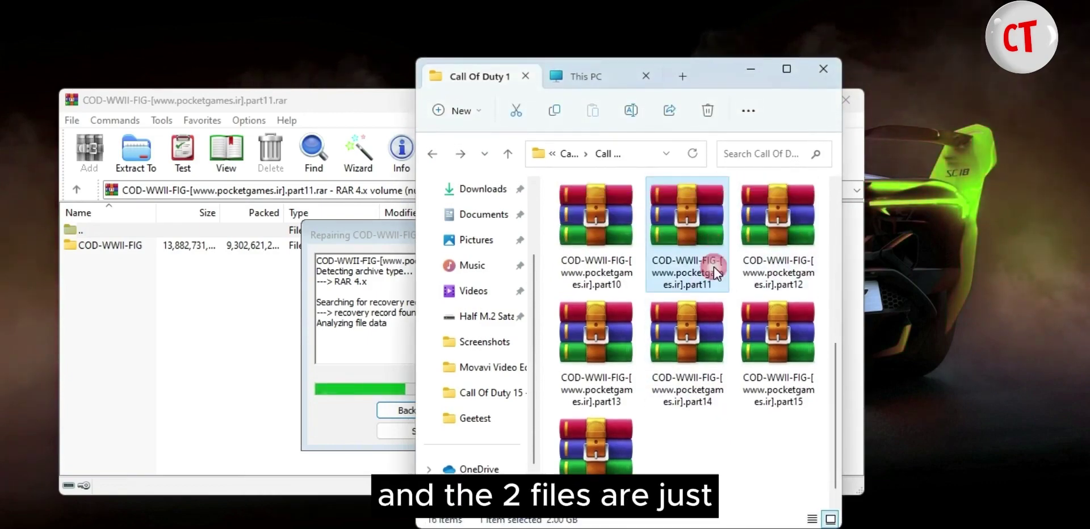
pyautogui.keyDown('ctrl'); pyautogui.click(619, 368); pyautogui.keyUp('ctrl')
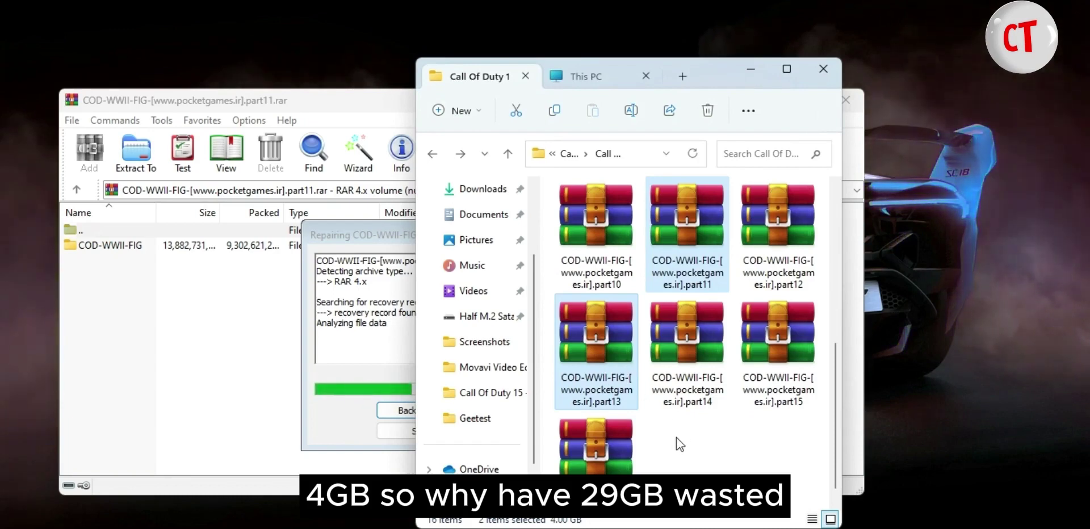
pyautogui.click(347, 259)
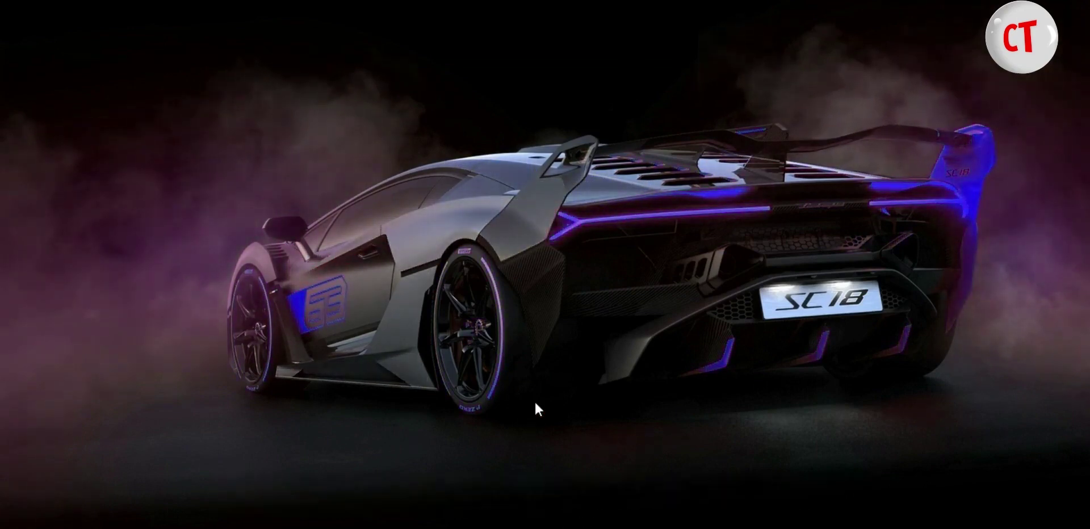
# - Open the part01 archive from Call Of Duty[s] > Call Of Duty 15 - WWII [Campaign] on drive G: and test it for errors
pyautogui.press('super+e')
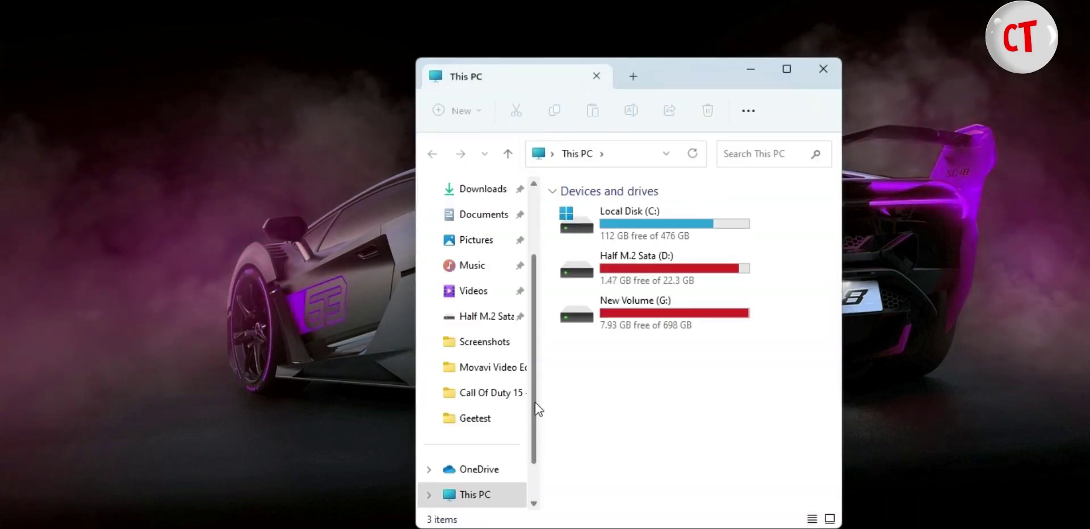
pyautogui.doubleClick(621, 315)
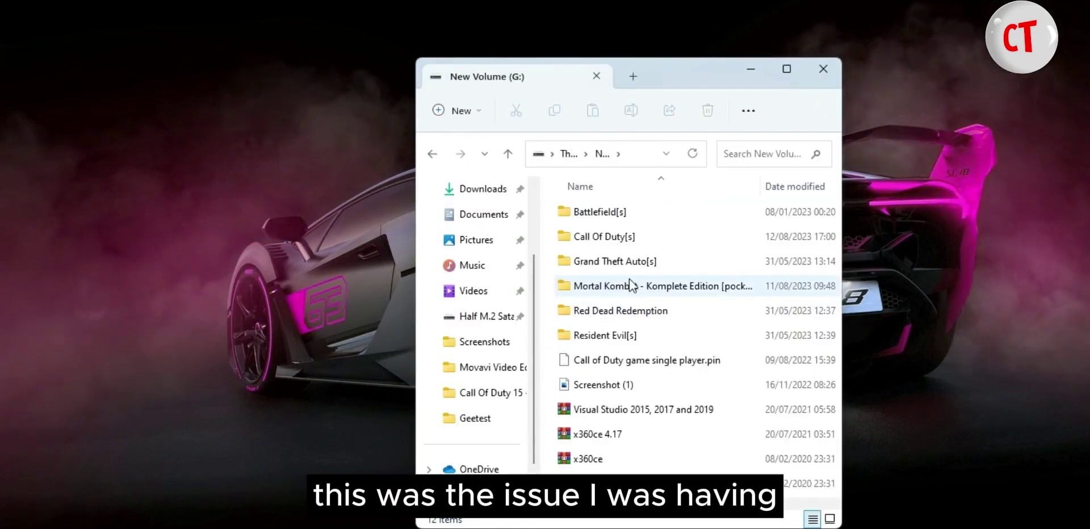
pyautogui.doubleClick(606, 238)
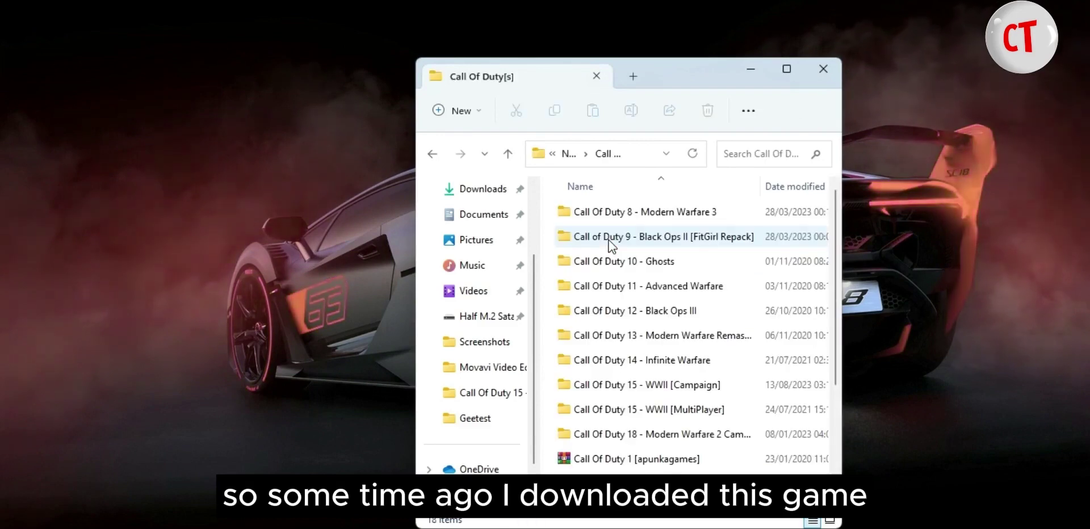
pyautogui.doubleClick(683, 386)
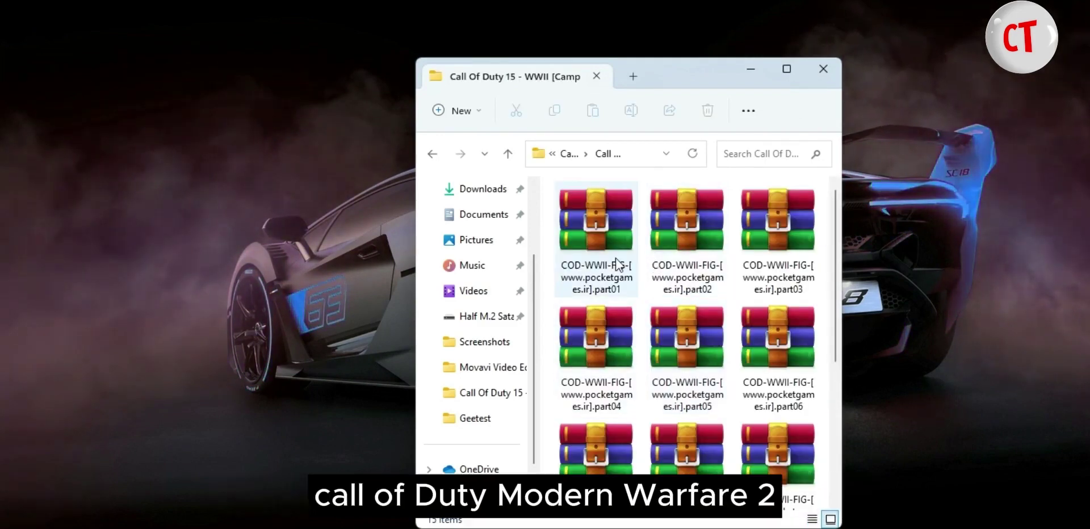
pyautogui.doubleClick(596, 272)
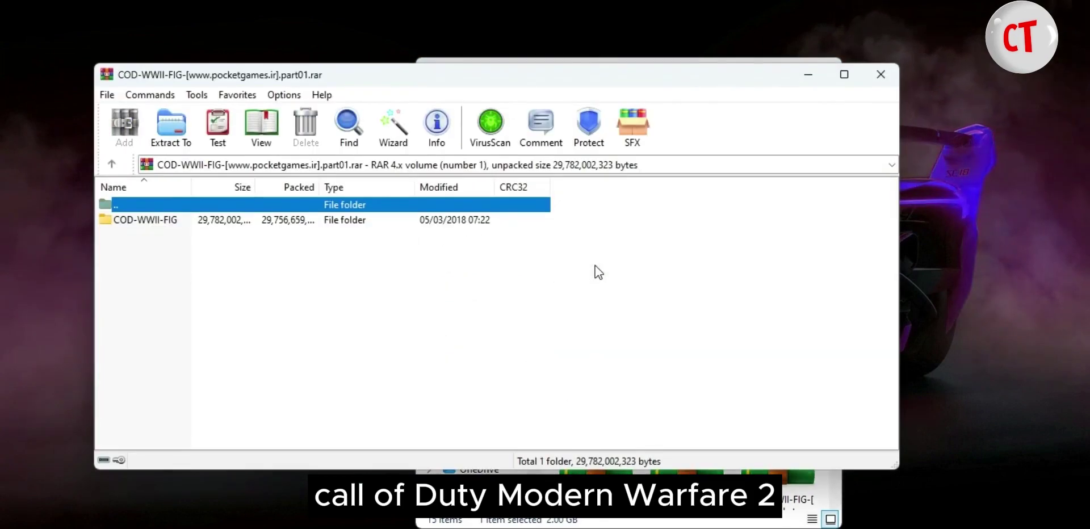
pyautogui.click(219, 126)
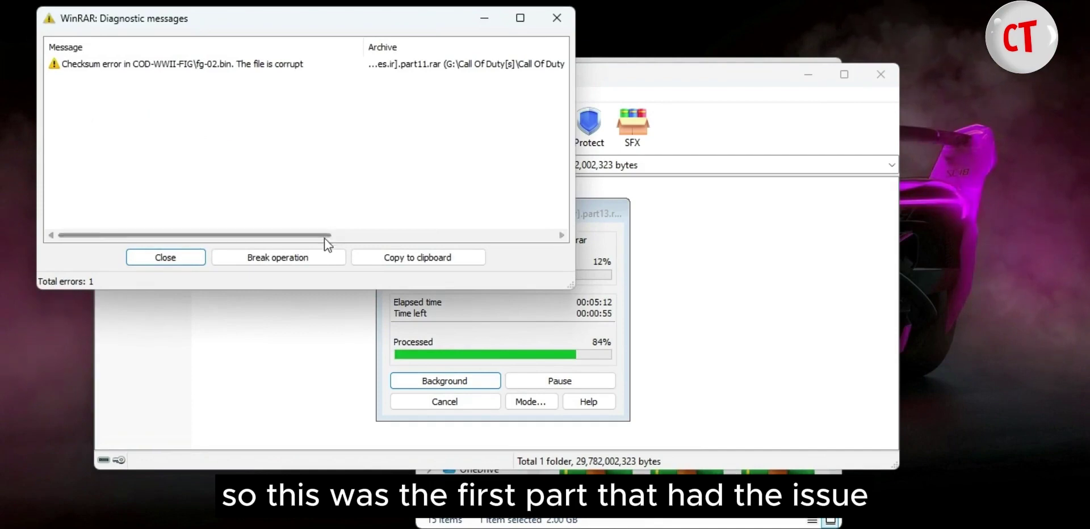
# - Examine the full archive paths in the diagnostic messages to identify the corrupt parts, and close the messages and the archive
pyautogui.moveTo(320, 235); pyautogui.dragTo(443, 211)
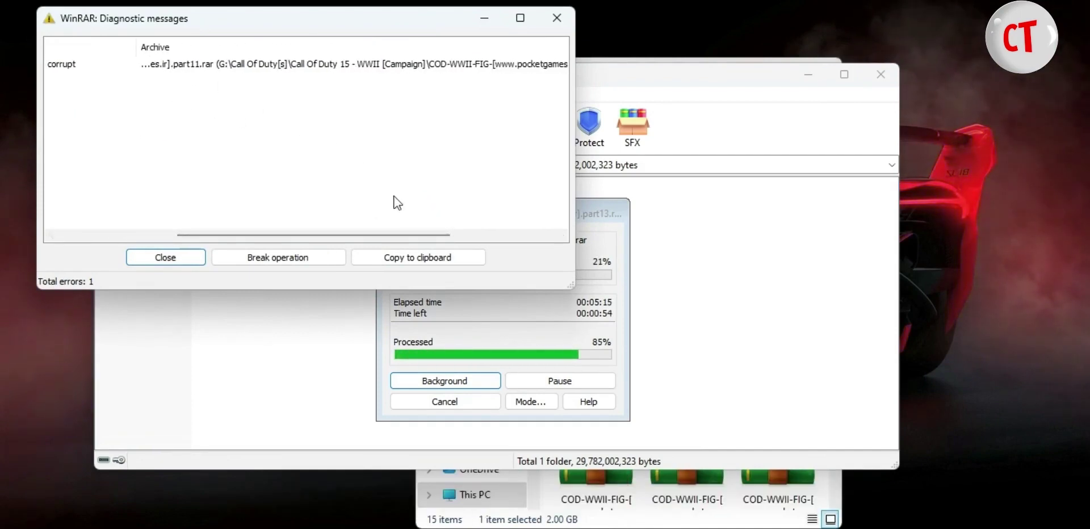
pyautogui.moveTo(414, 239); pyautogui.dragTo(535, 242)
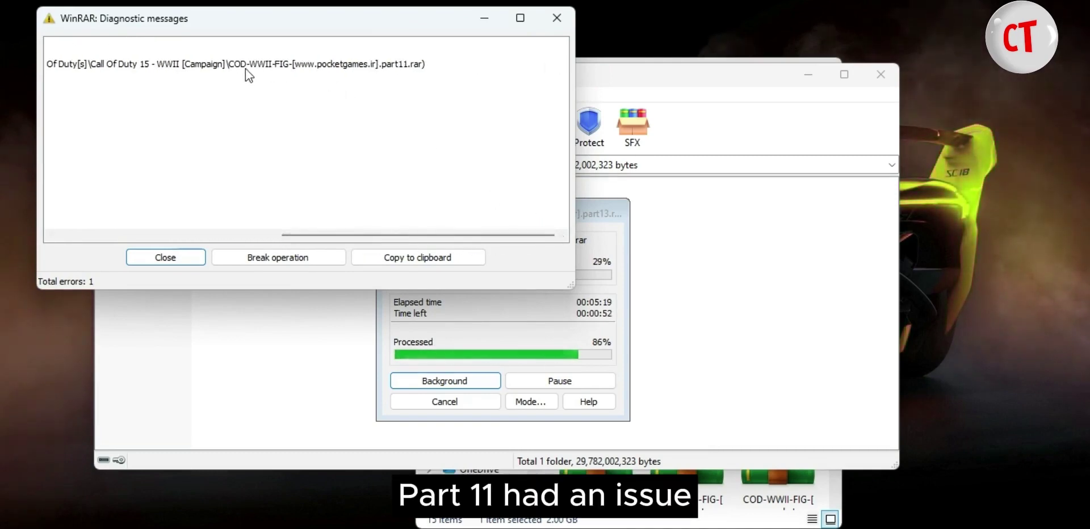
pyautogui.click(605, 214)
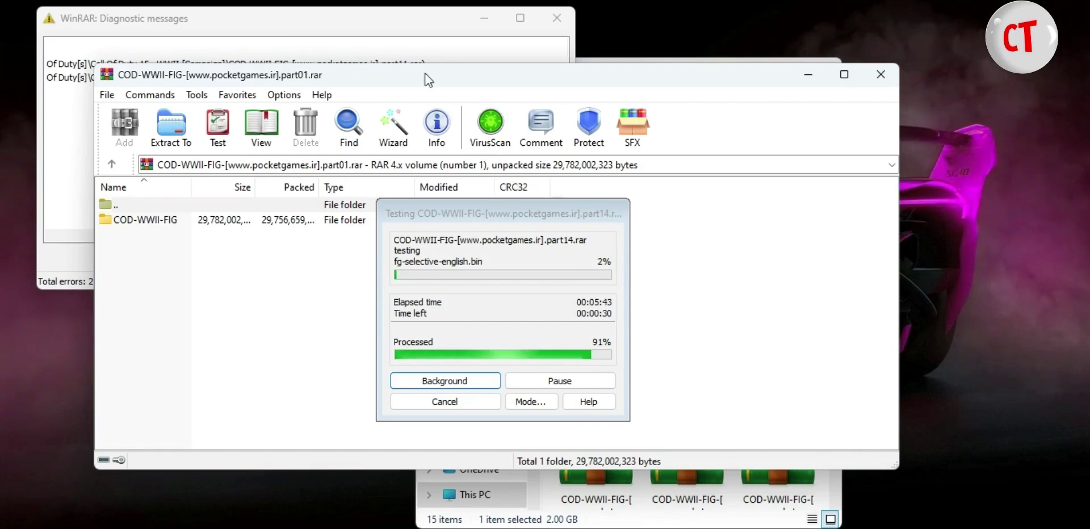
pyautogui.click(412, 40)
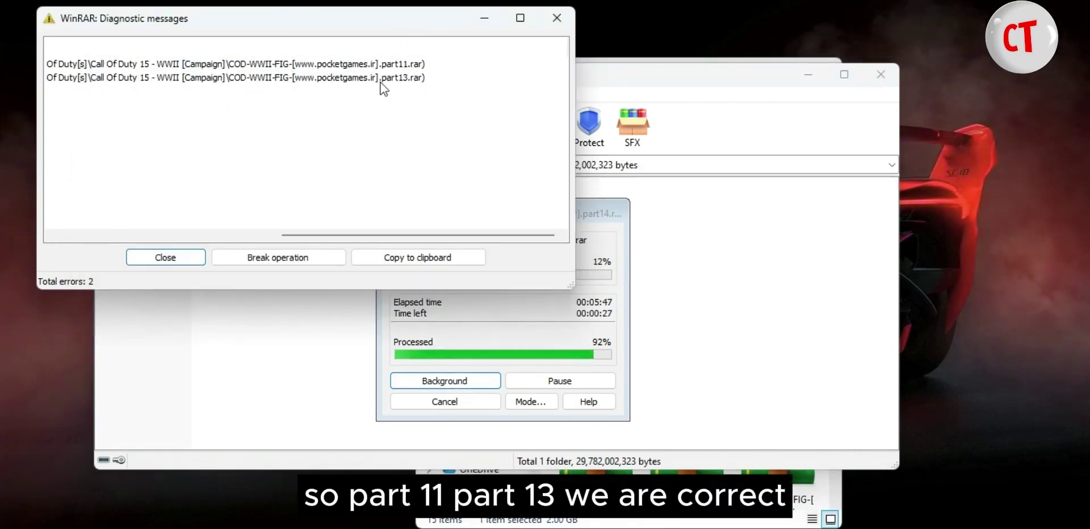
pyautogui.click(605, 268)
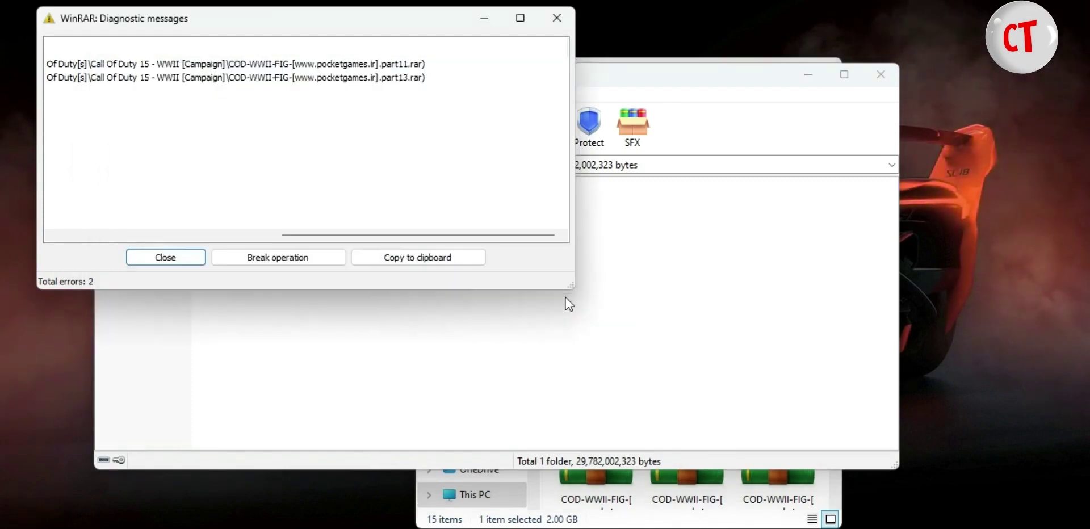
pyautogui.click(166, 258)
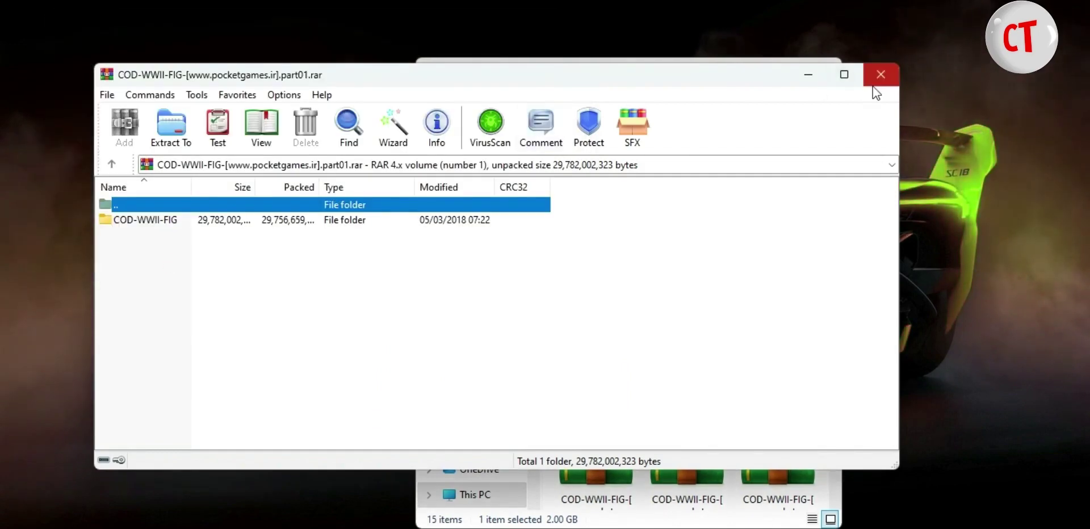
pyautogui.click(875, 85)
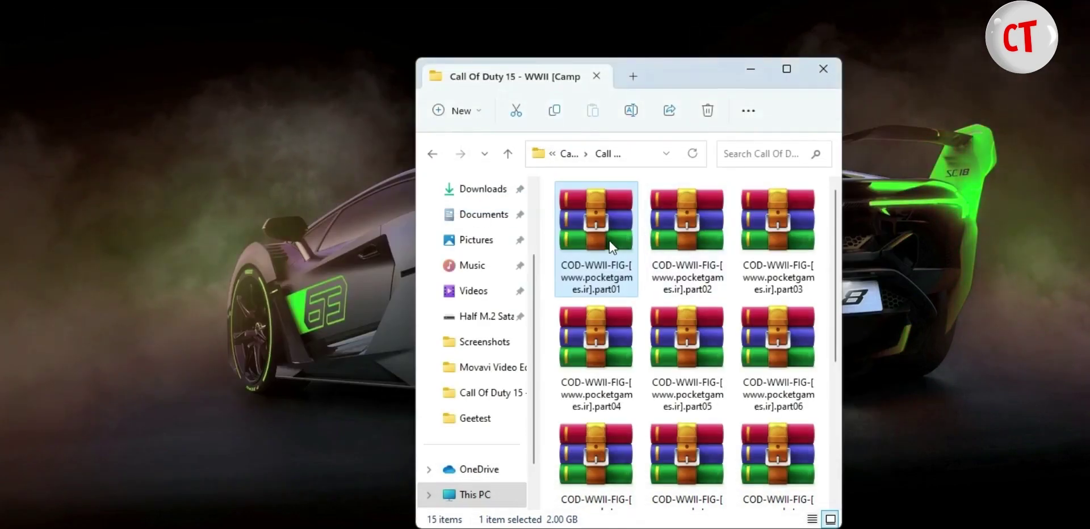
# - Try to extract the COD-WWII-FIG folder from the part01 archive into the open game folder, and close the archive
pyautogui.doubleClick(581, 227)
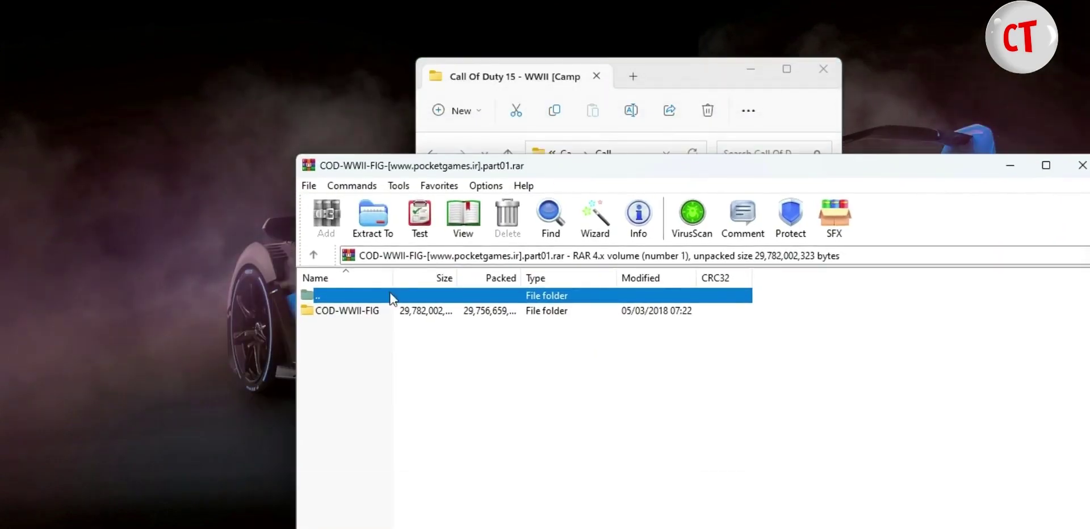
pyautogui.click(352, 311)
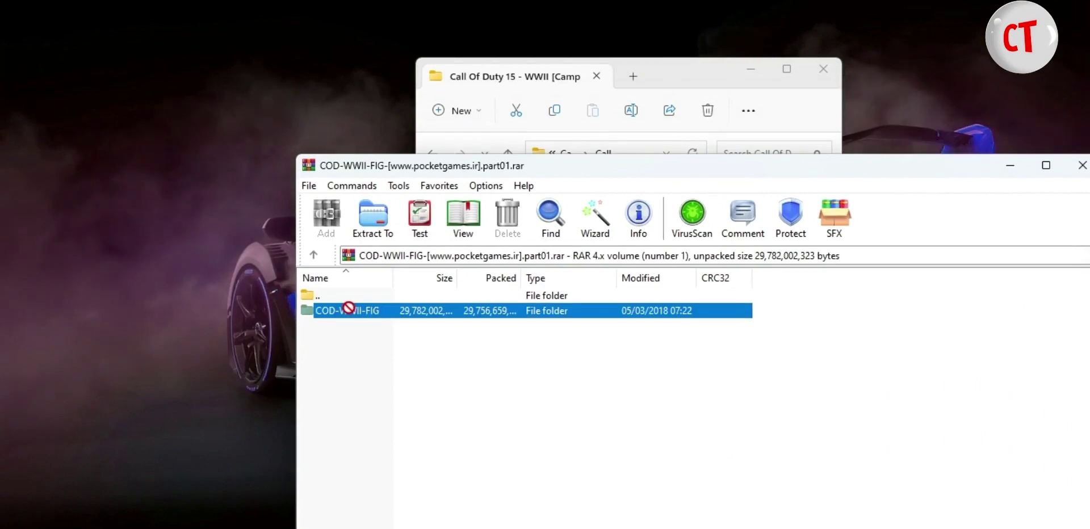
pyautogui.moveTo(353, 312); pyautogui.dragTo(554, 133)
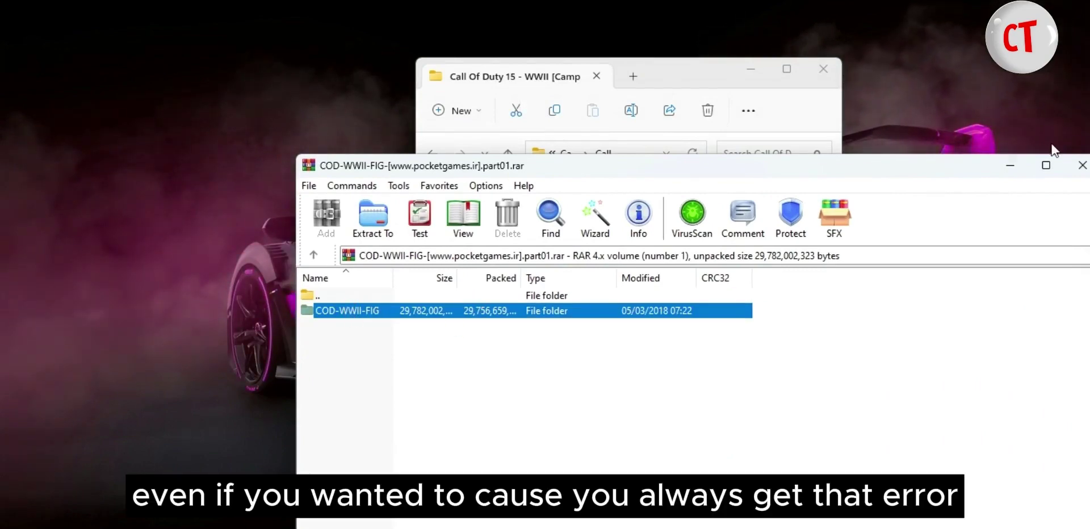
pyautogui.moveTo(932, 159); pyautogui.dragTo(722, 98)
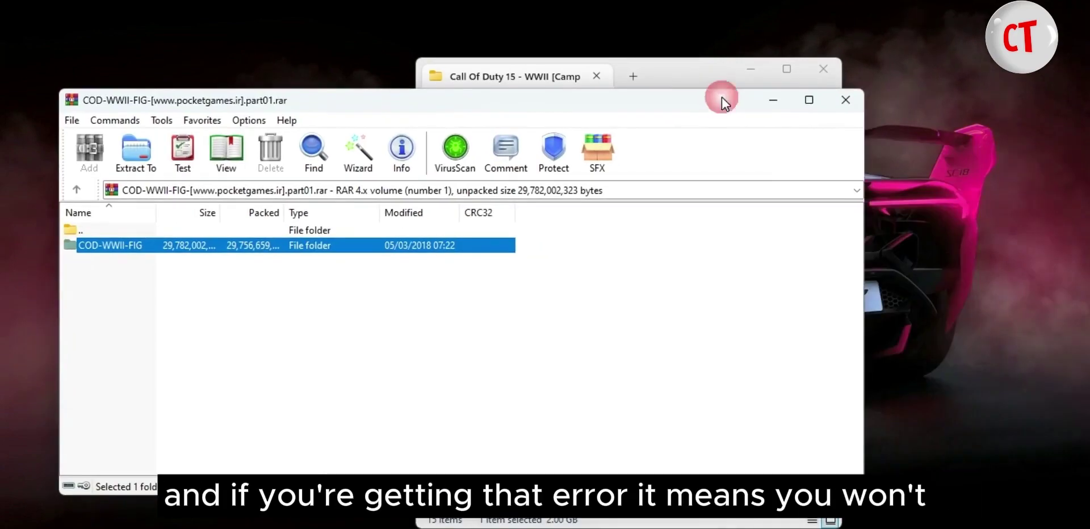
pyautogui.click(837, 105)
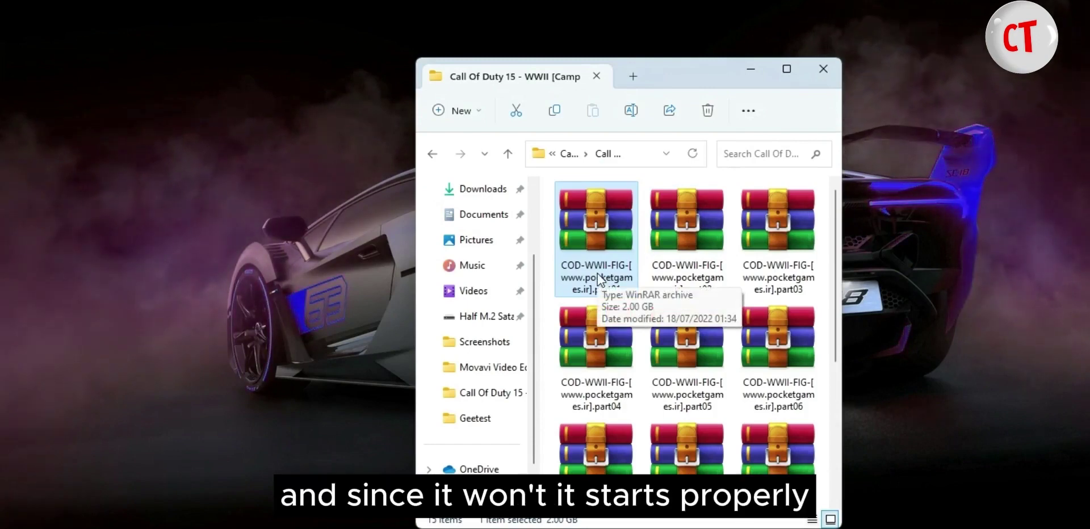
pyautogui.click(568, 281)
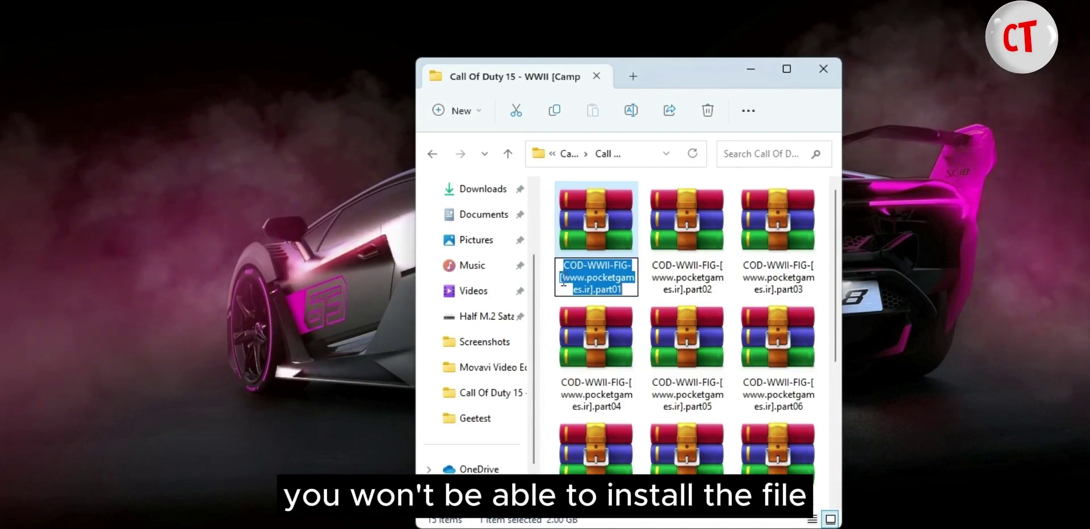
pyautogui.click(563, 279)
pyautogui.moveTo(589, 280)
pyautogui.mouseDown()
pyautogui.moveTo(588, 295)
pyautogui.moveTo(602, 290)
pyautogui.moveTo(568, 285)
pyautogui.mouseUp()
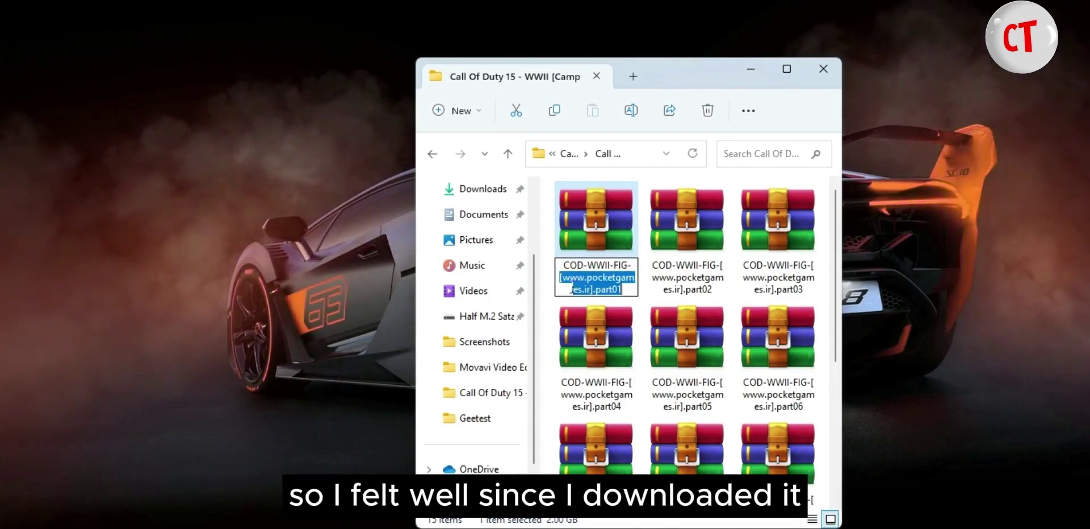
pyautogui.click(560, 279)
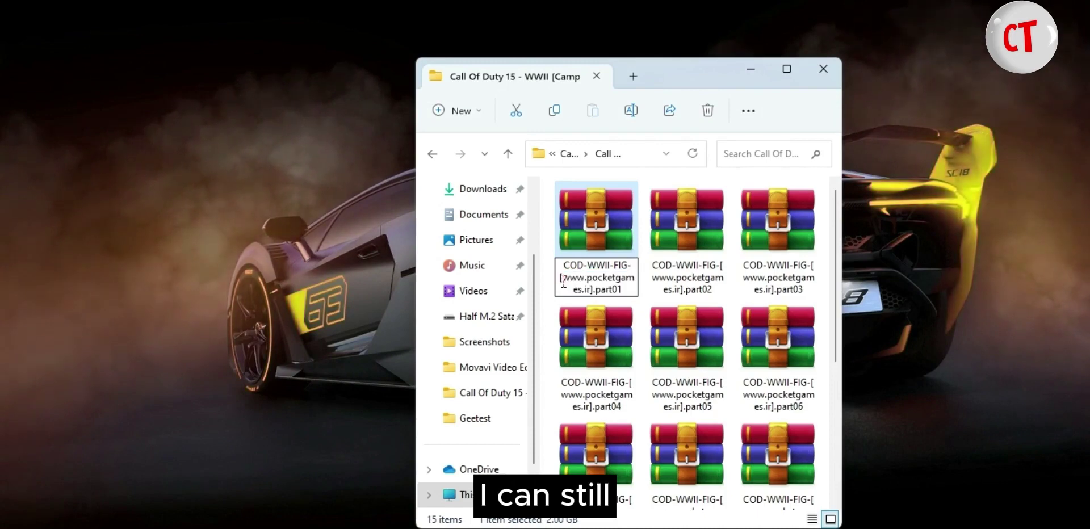
pyautogui.doubleClick(562, 281)
pyautogui.moveTo(563, 278); pyautogui.dragTo(574, 290)
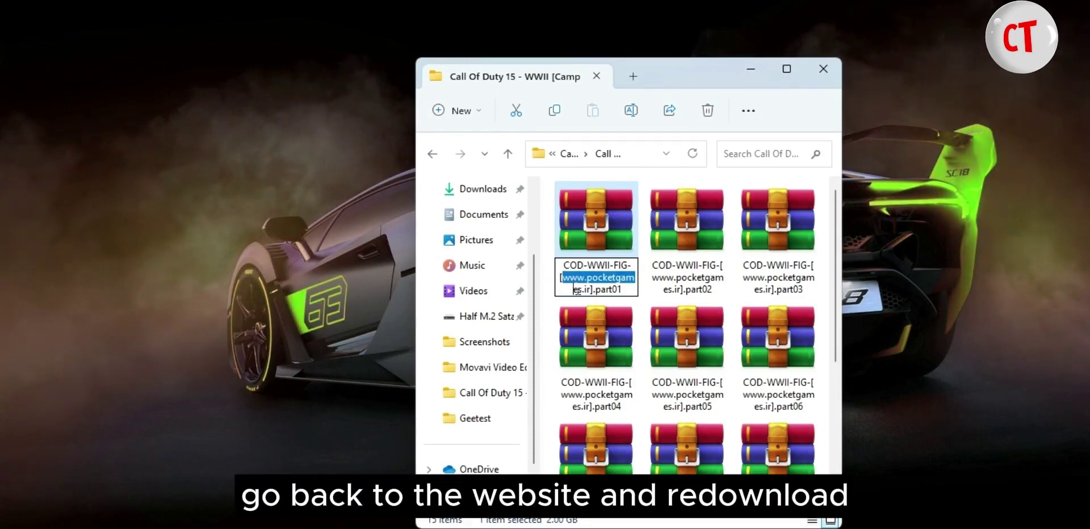
pyautogui.rightClick(592, 292)
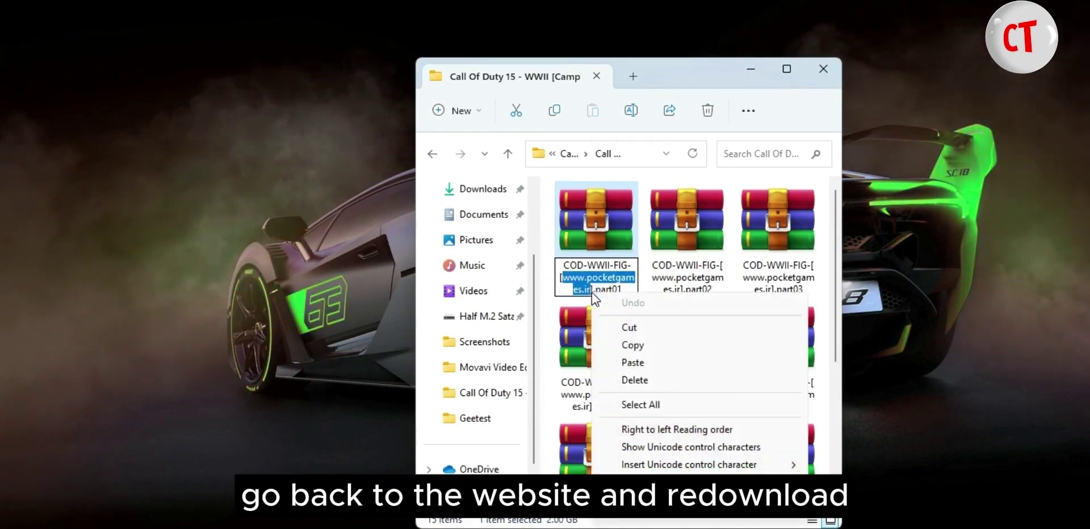
pyautogui.click(642, 342)
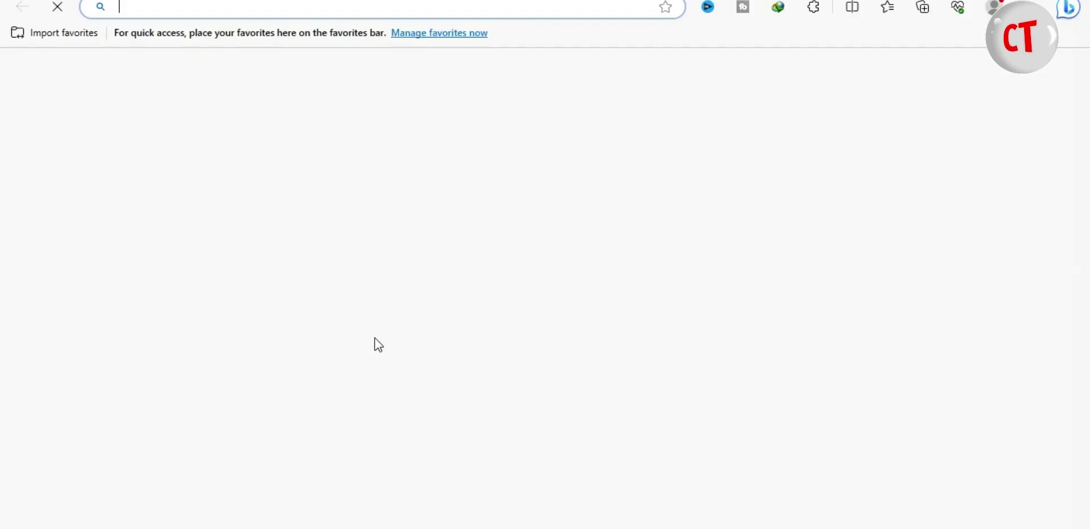
pyautogui.hotkey('ctrl', 'v')
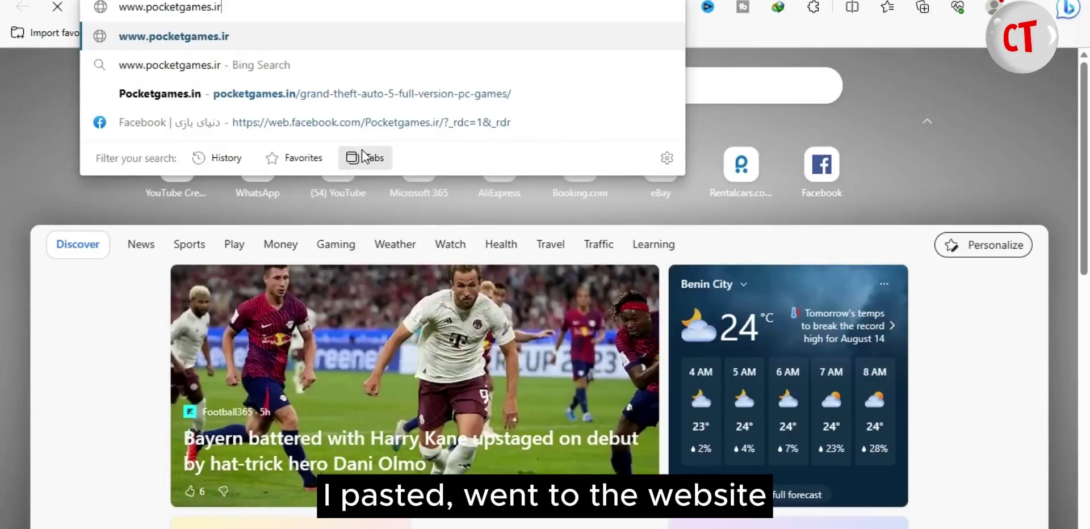
pyautogui.press('Return')
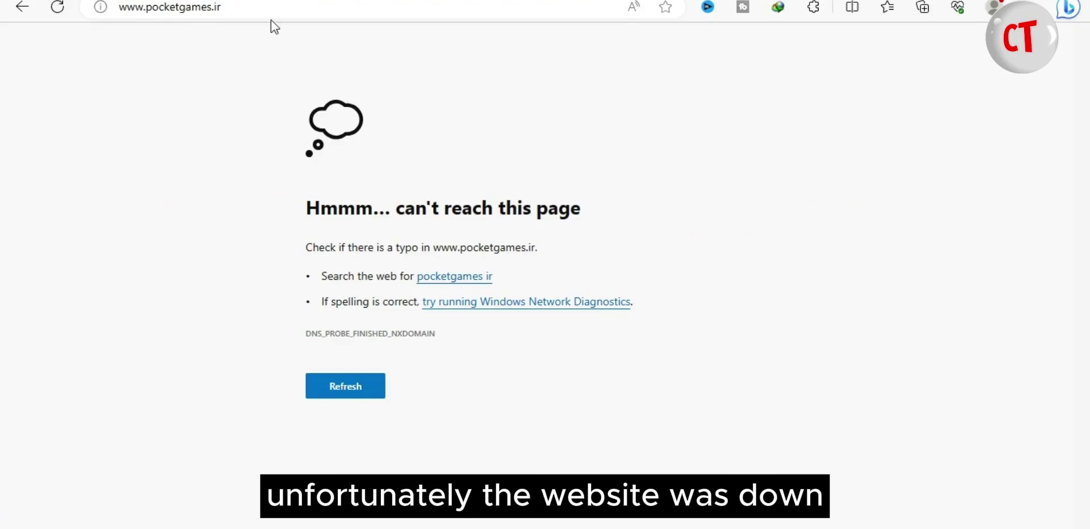
pyautogui.press('F5')
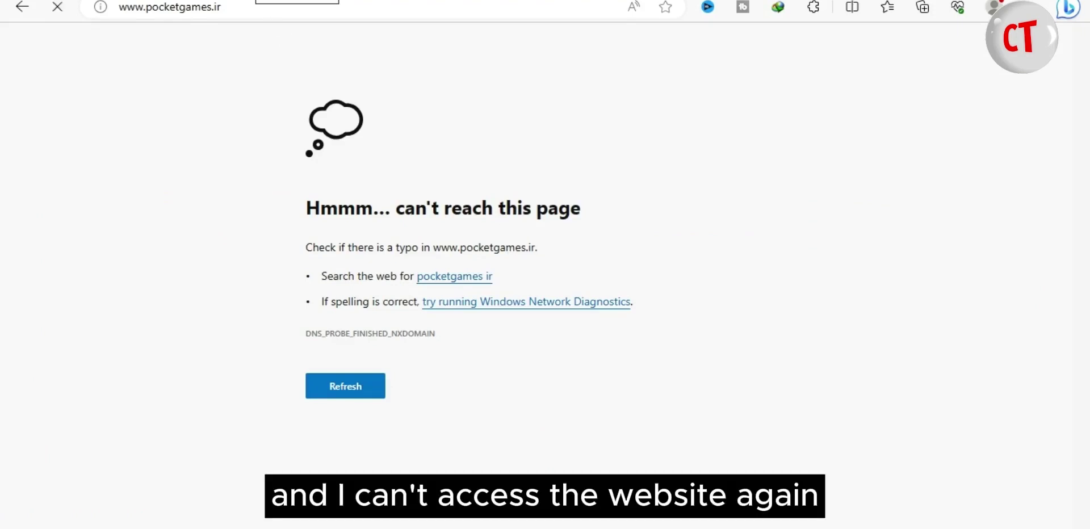
# - Check the internet connection with a new browser tab and its Bayern news story
pyautogui.hotkey('ctrl', 't')
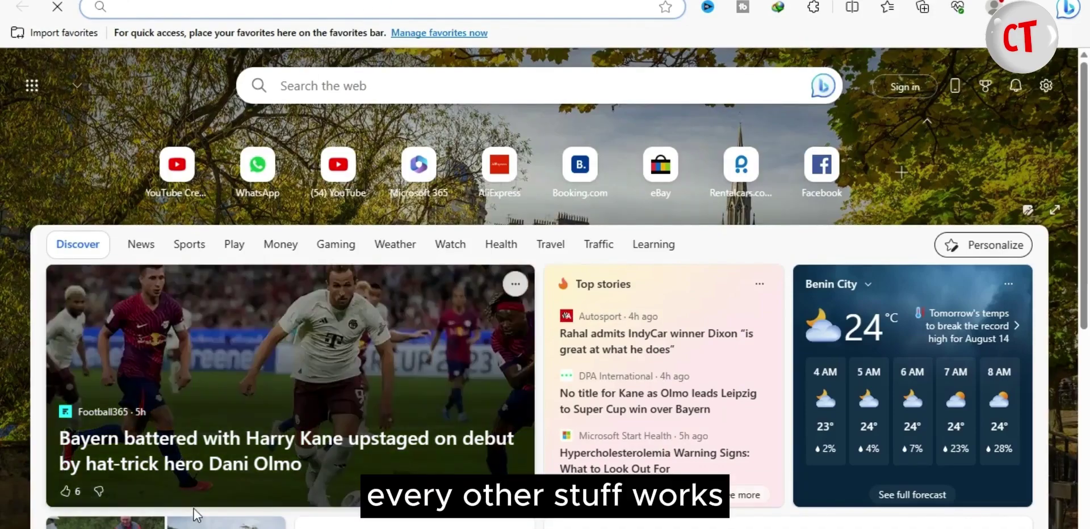
pyautogui.click(288, 419)
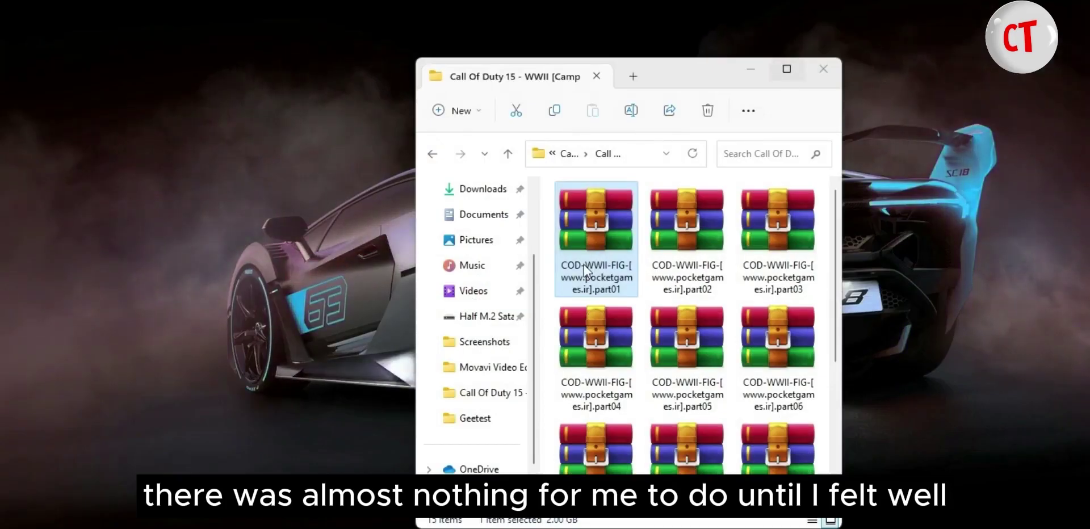
# - Open an extra This PC tab in the file browser, and open the part11 archive from the game folder
pyautogui.scroll(-5, 706, 312)
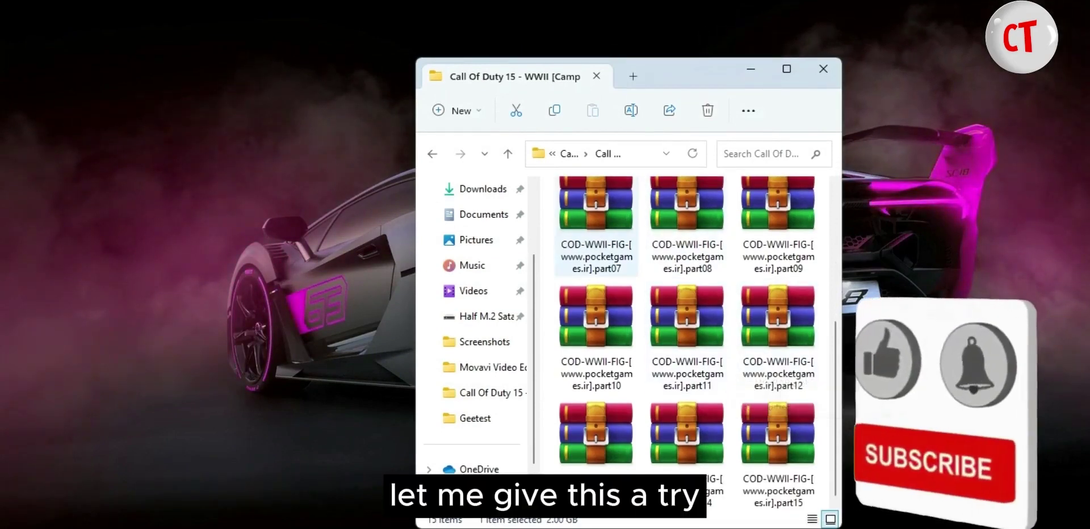
pyautogui.click(635, 77)
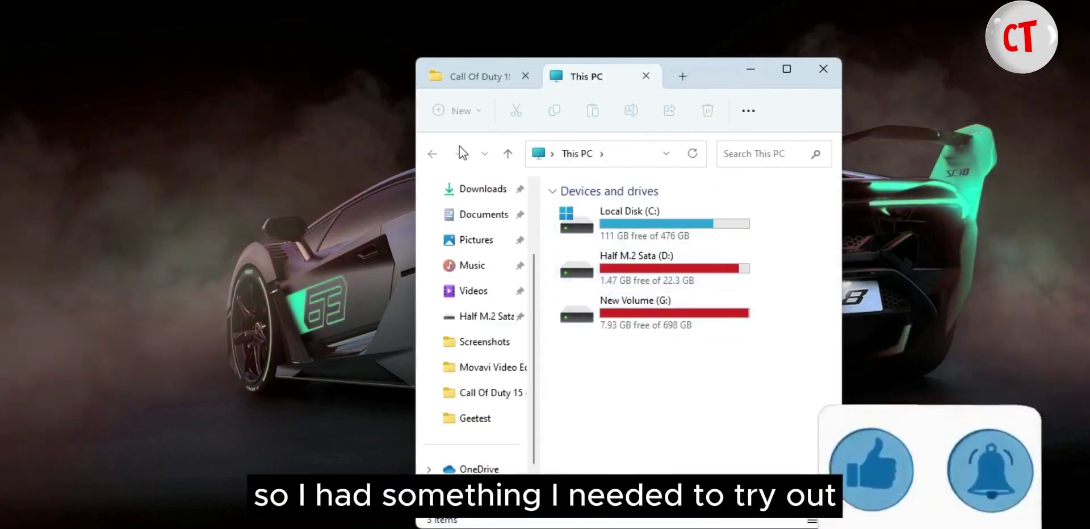
pyautogui.click(476, 73)
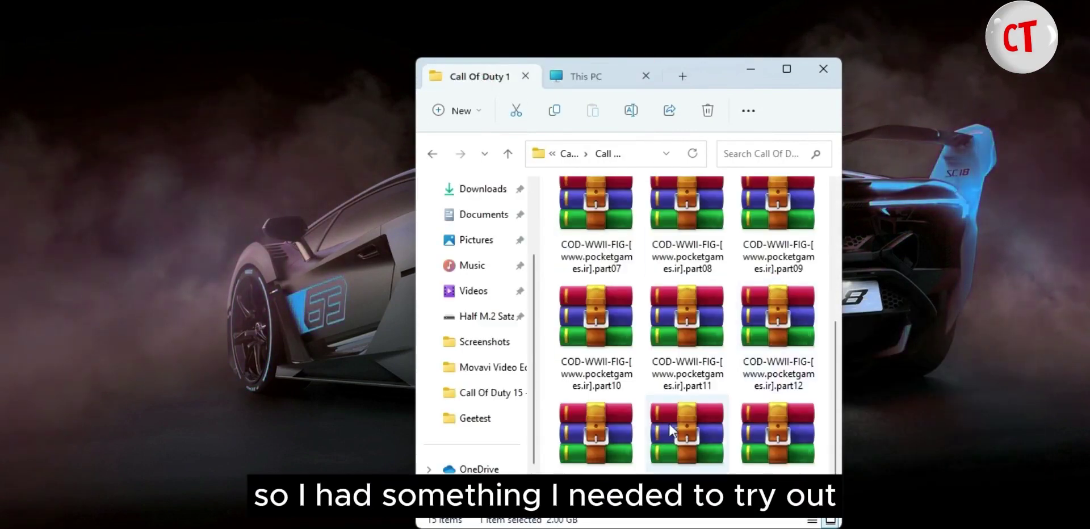
pyautogui.click(717, 368)
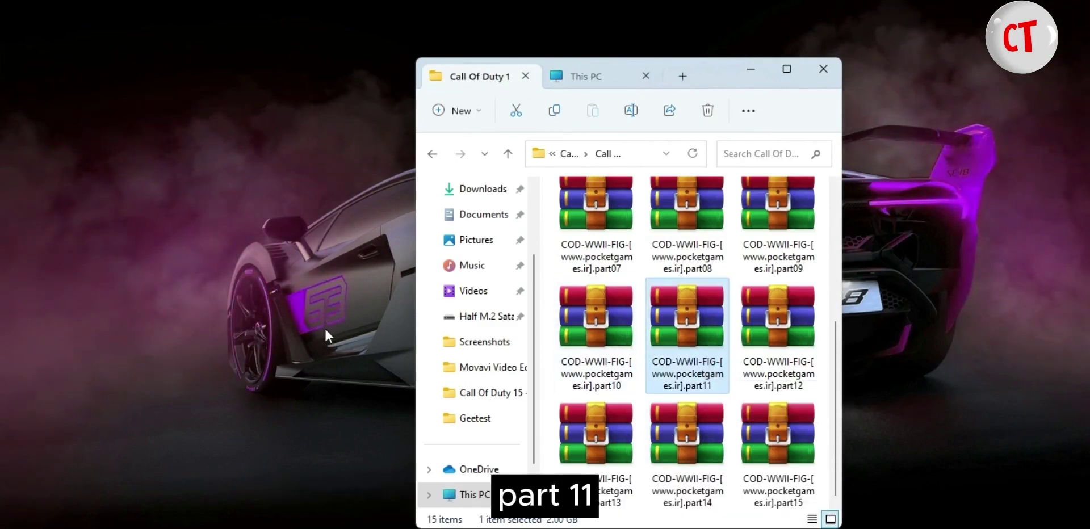
pyautogui.press('Return')
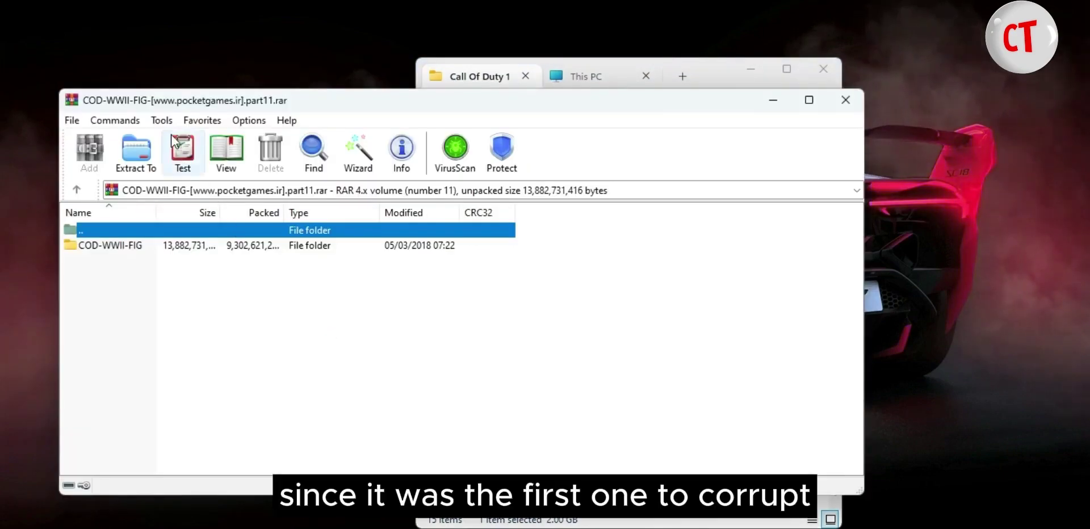
# - Repair the part11 archive, treating it as RAR and saving the repaired copy in the Call Of Duty 15 - WWII [Campaign] folder
pyautogui.click(161, 120)
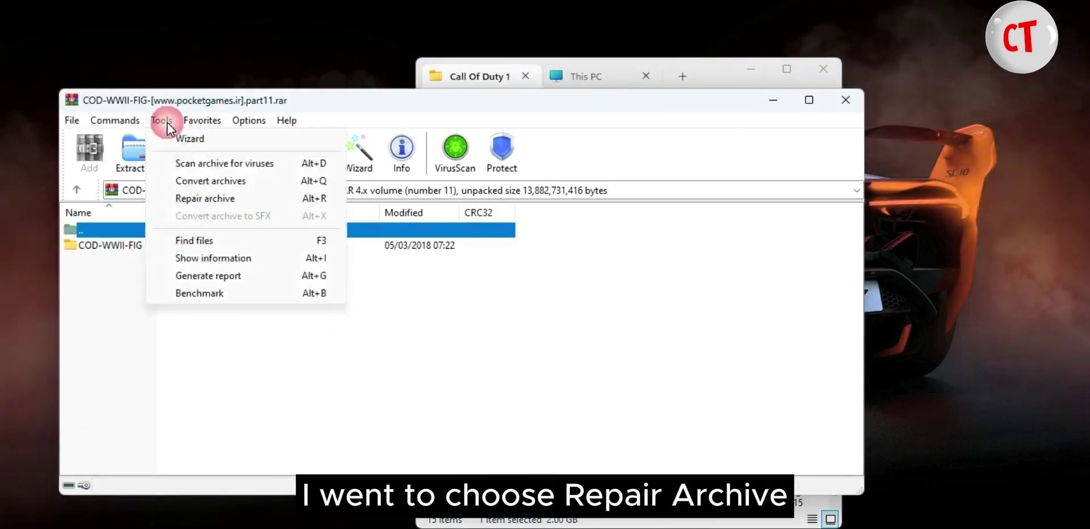
pyautogui.click(223, 198)
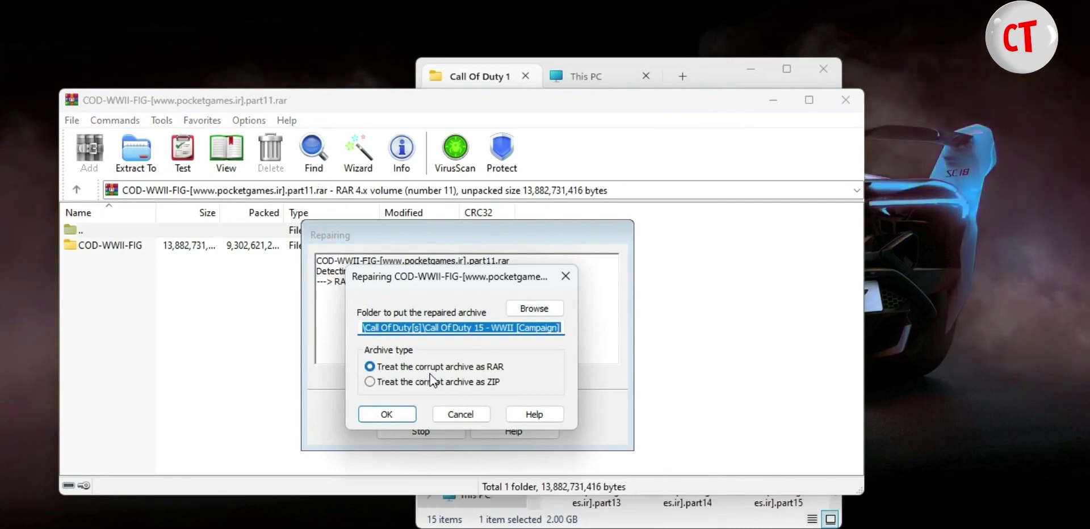
pyautogui.click(397, 420)
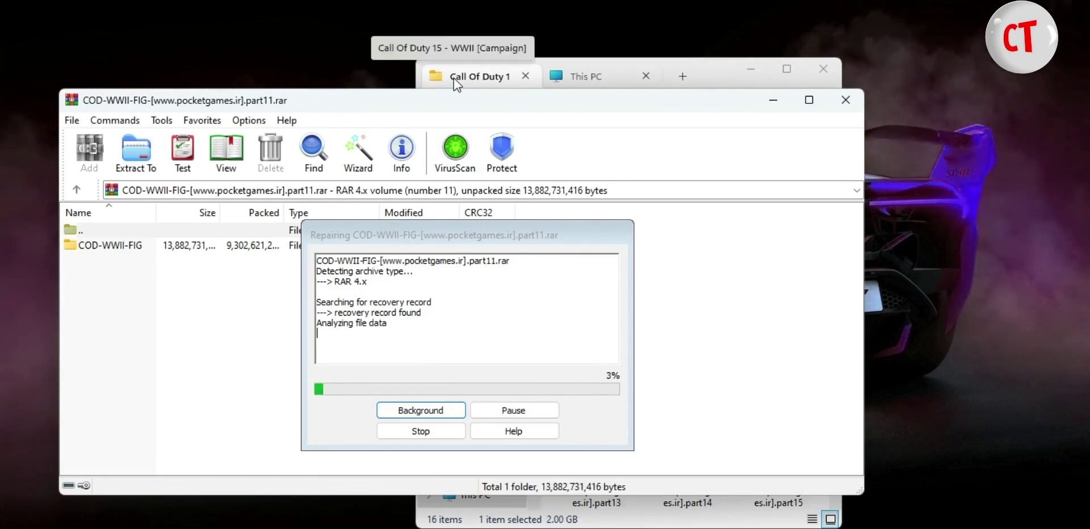
# - Look over the archive parts and check the size of the Call Of Duty 15 - WWII [Campaign] folder from its parent folder
pyautogui.click(470, 77)
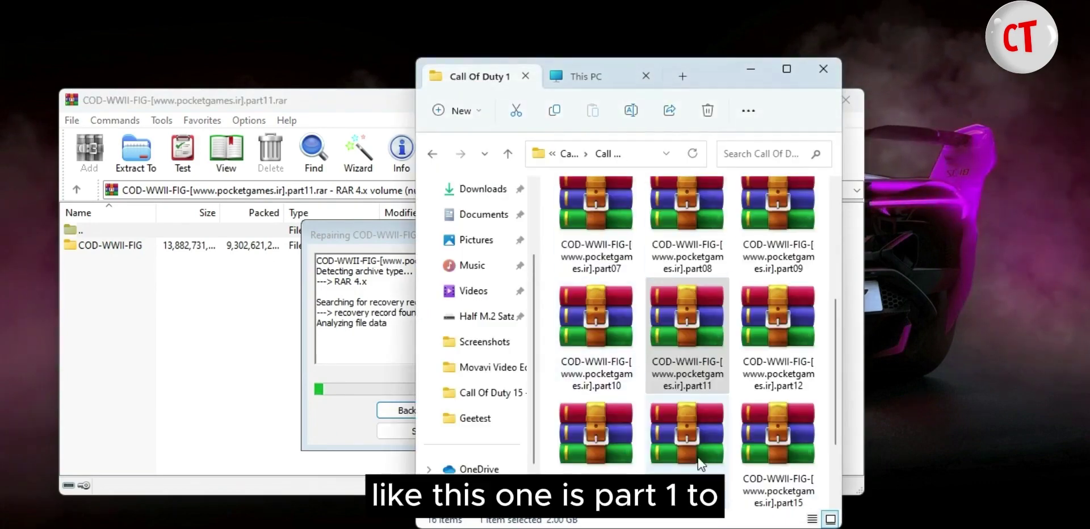
pyautogui.moveTo(837, 414); pyautogui.dragTo(840, 510)
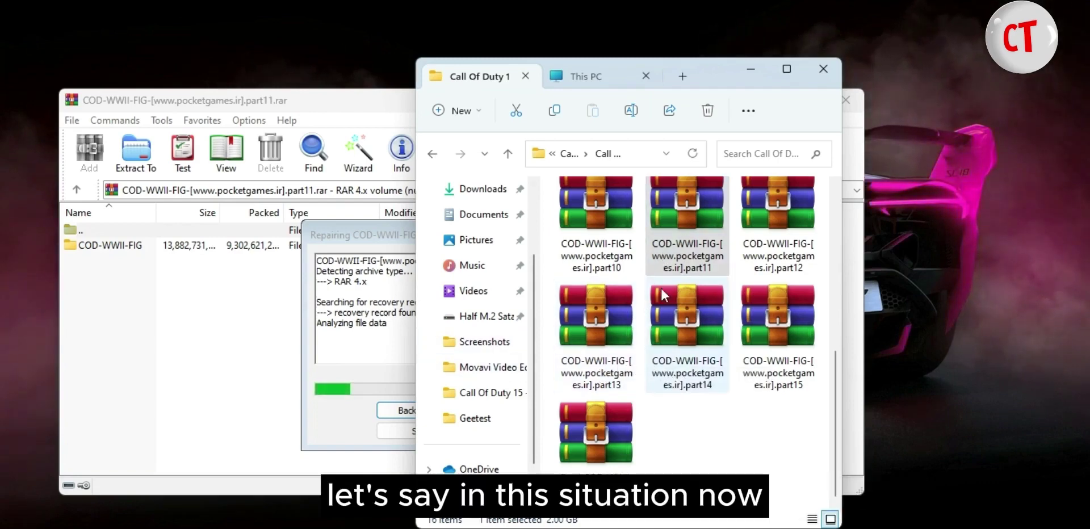
pyautogui.click(549, 262)
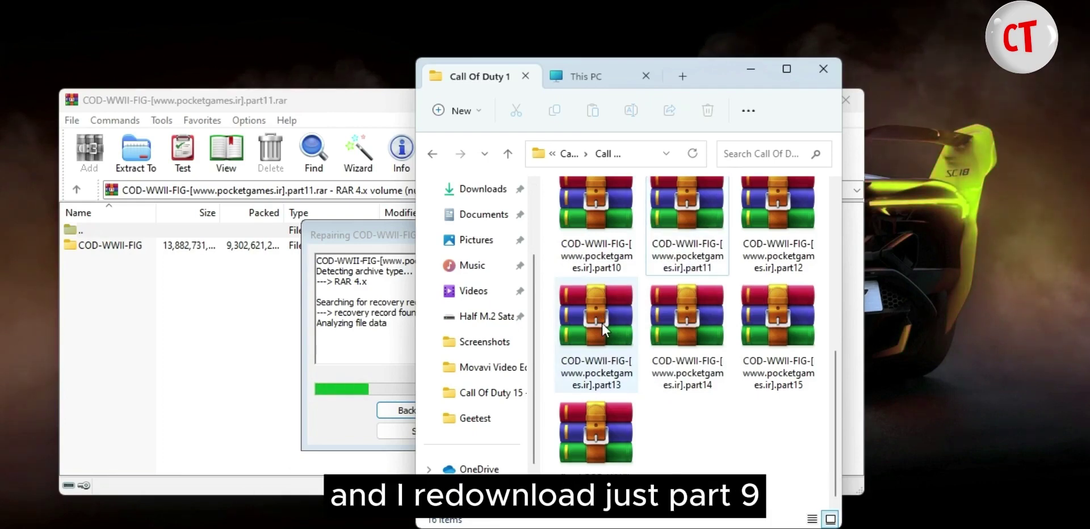
pyautogui.moveTo(602, 322)
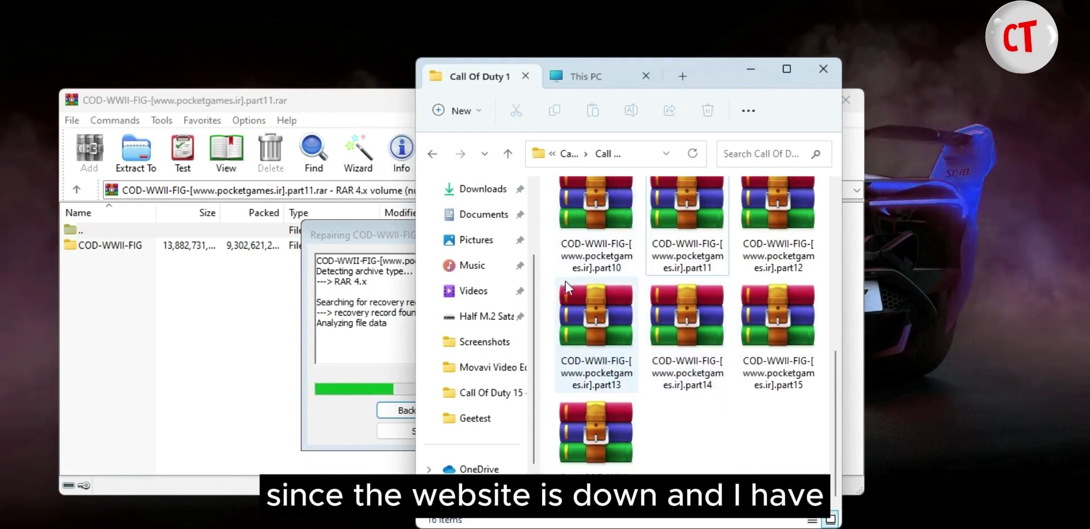
pyautogui.click(565, 154)
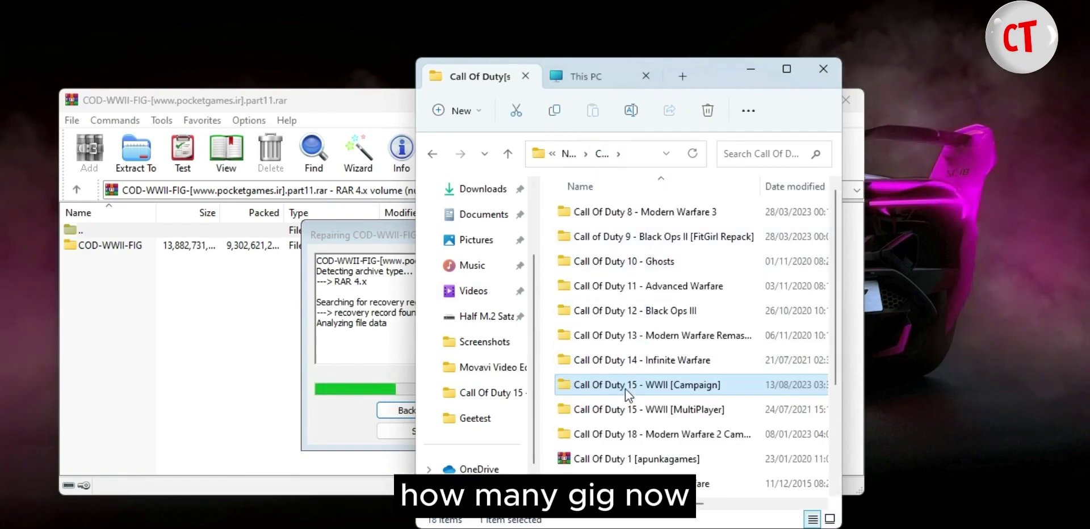
pyautogui.moveTo(626, 390)
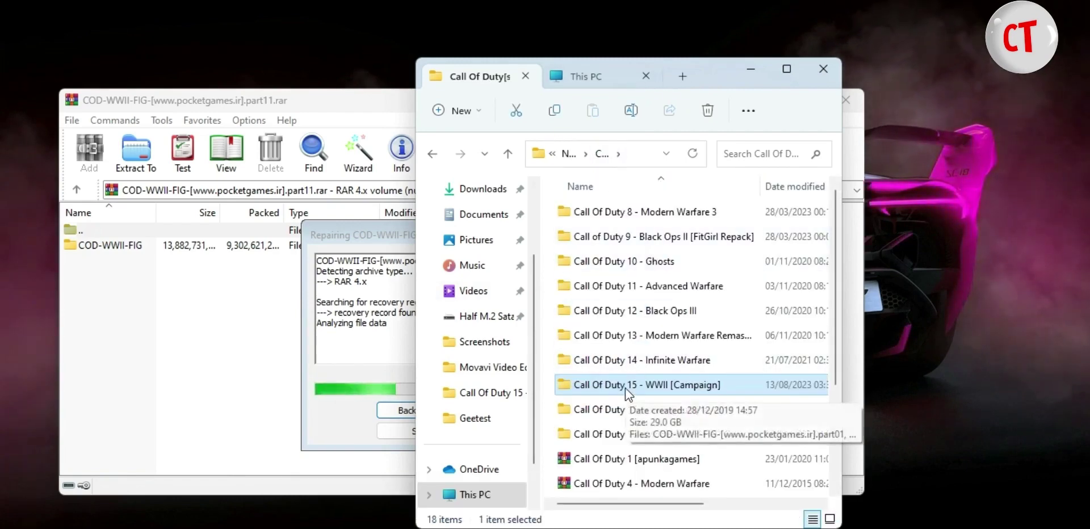
pyautogui.click(432, 159)
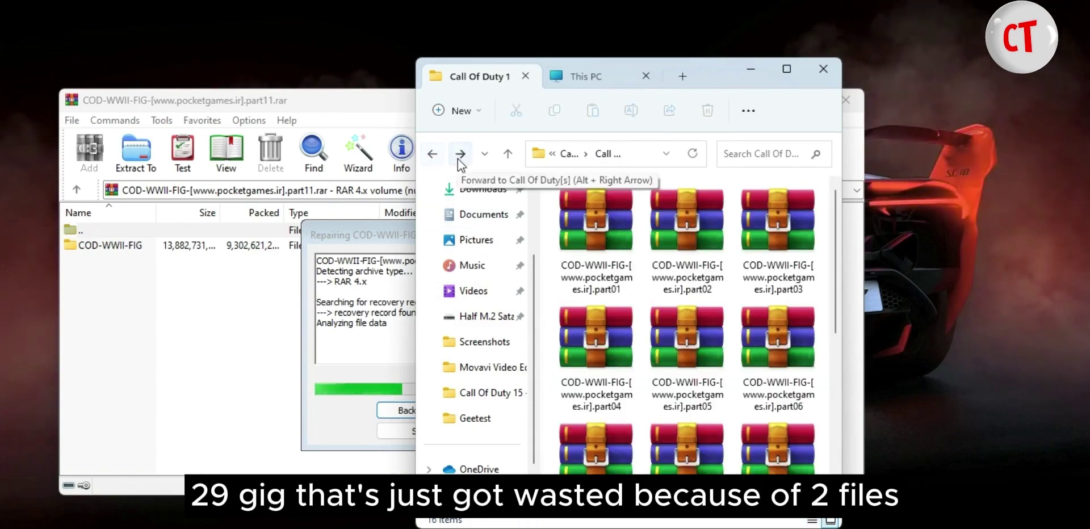
# - Select the part11 and part13 archives together to check their combined size
pyautogui.scroll(-2, 591, 258)
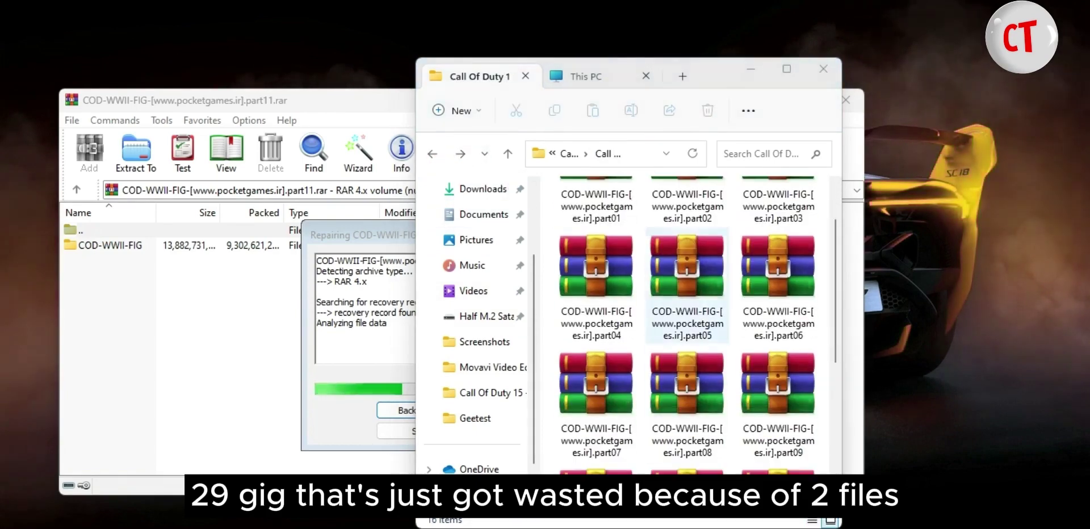
pyautogui.scroll(-2, 688, 284)
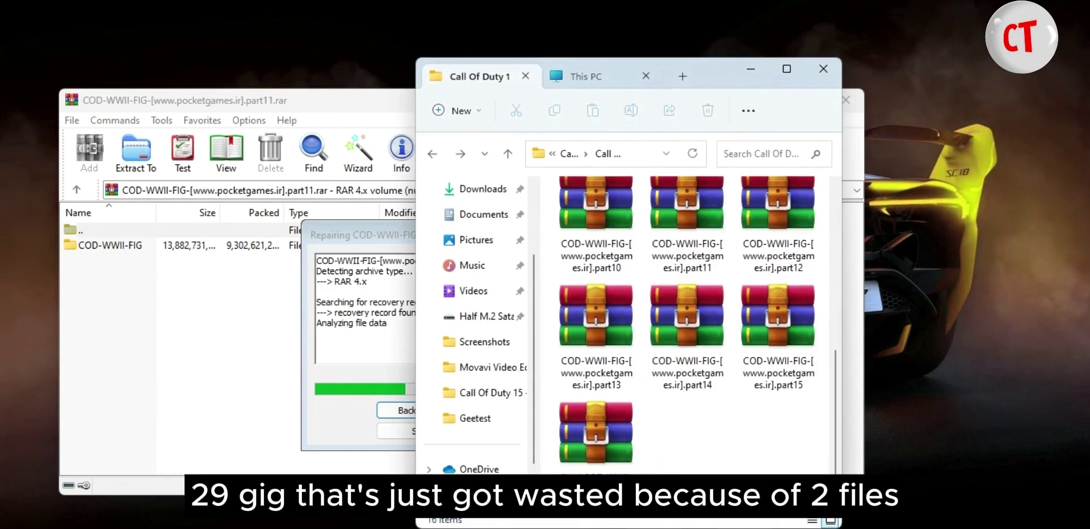
pyautogui.click(714, 243)
pyautogui.keyDown('ctrl'); pyautogui.click(619, 368); pyautogui.keyUp('ctrl')
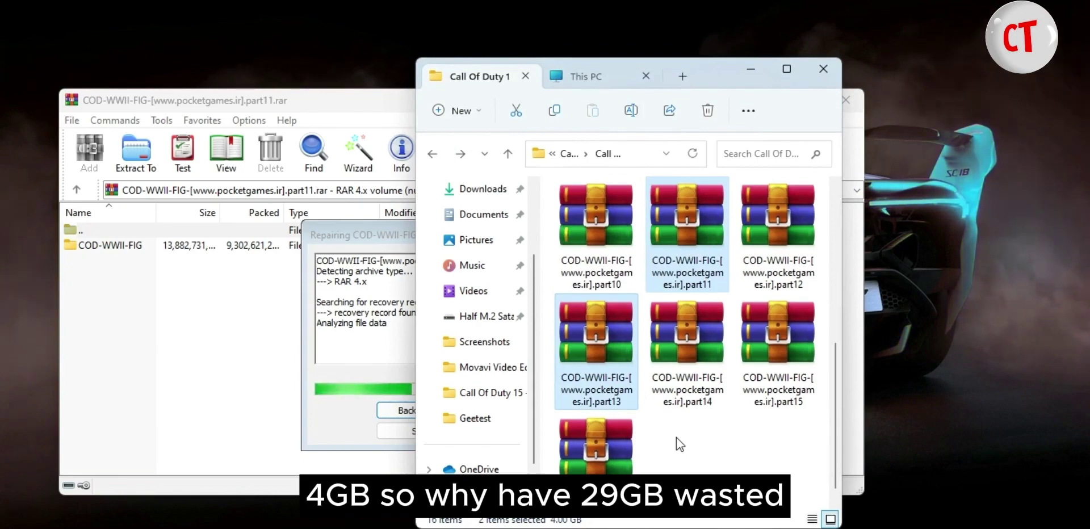
# - Follow the part11 repair until it is done, and close the repair report and the archive
pyautogui.click(349, 267)
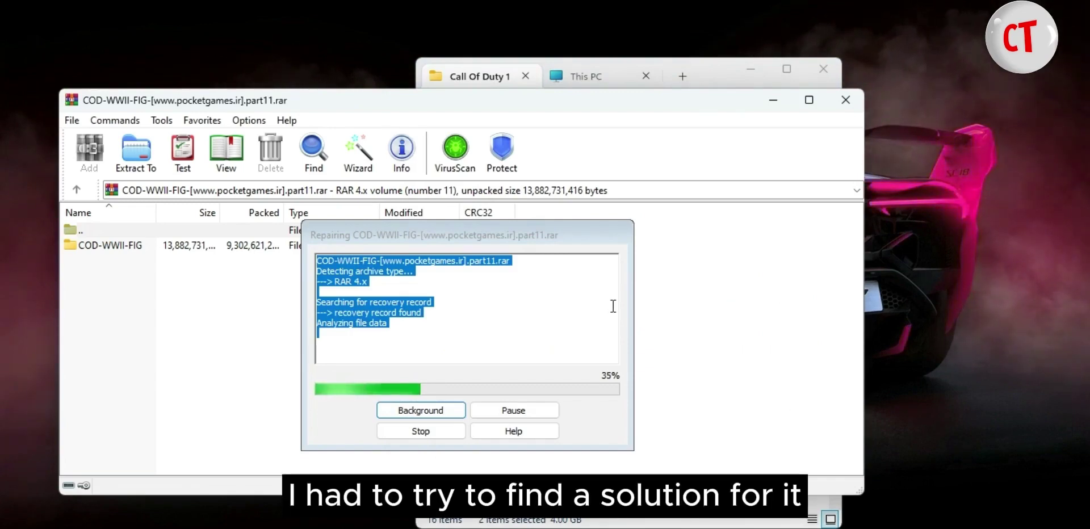
pyautogui.click(546, 300)
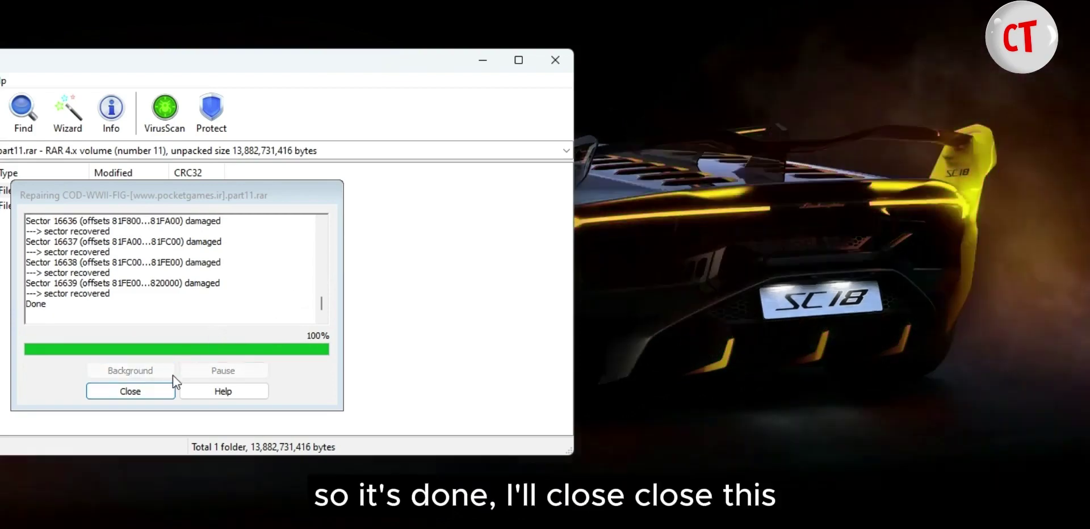
pyautogui.click(162, 387)
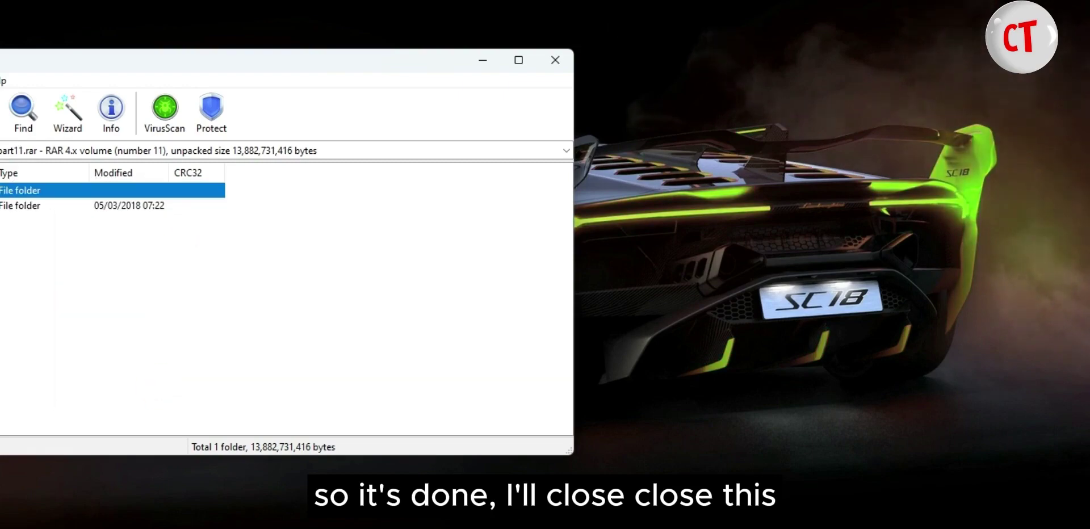
pyautogui.click(544, 55)
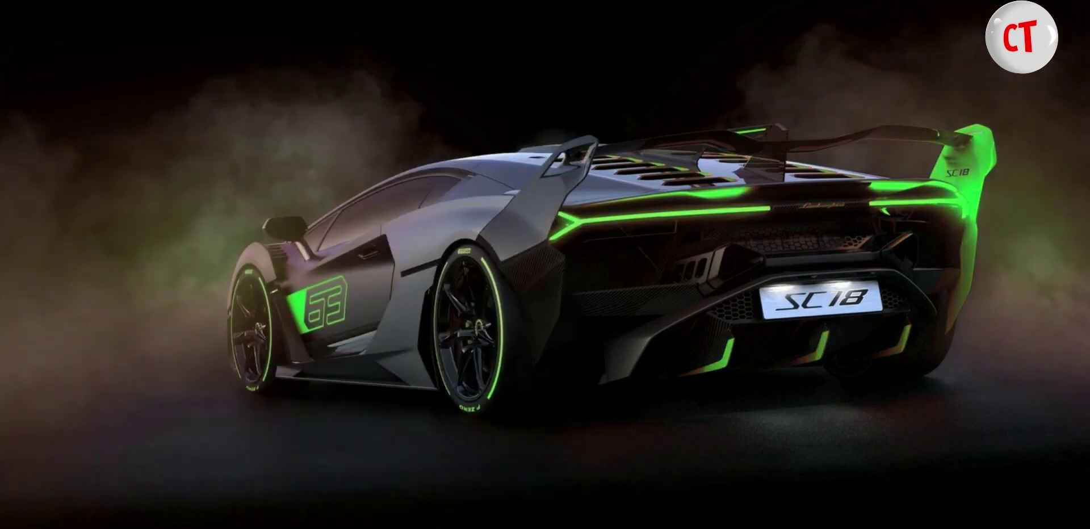
# - Locate the repaired copy in the game folder and permanently delete the original corrupt part11 archive
pyautogui.click(426, 448)
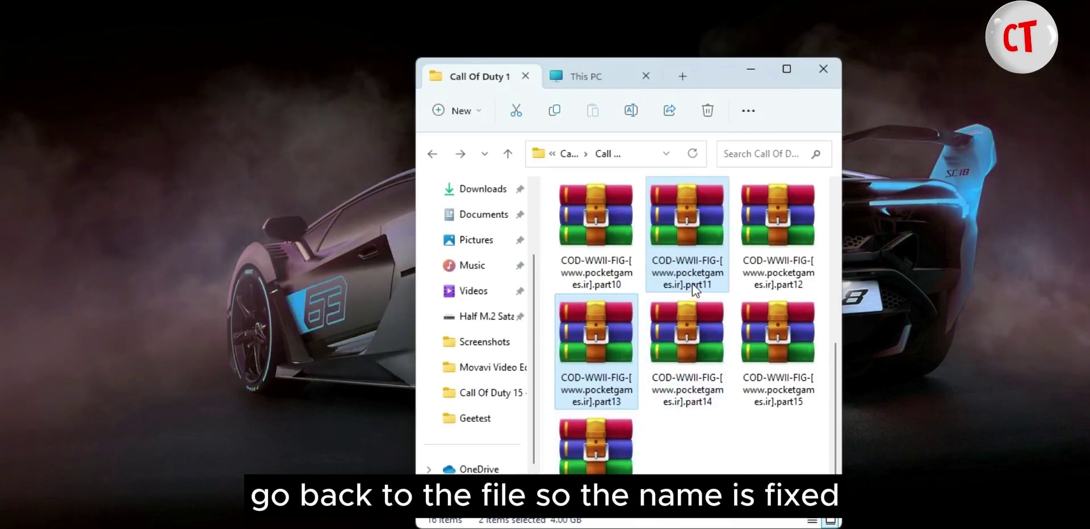
pyautogui.click(625, 461)
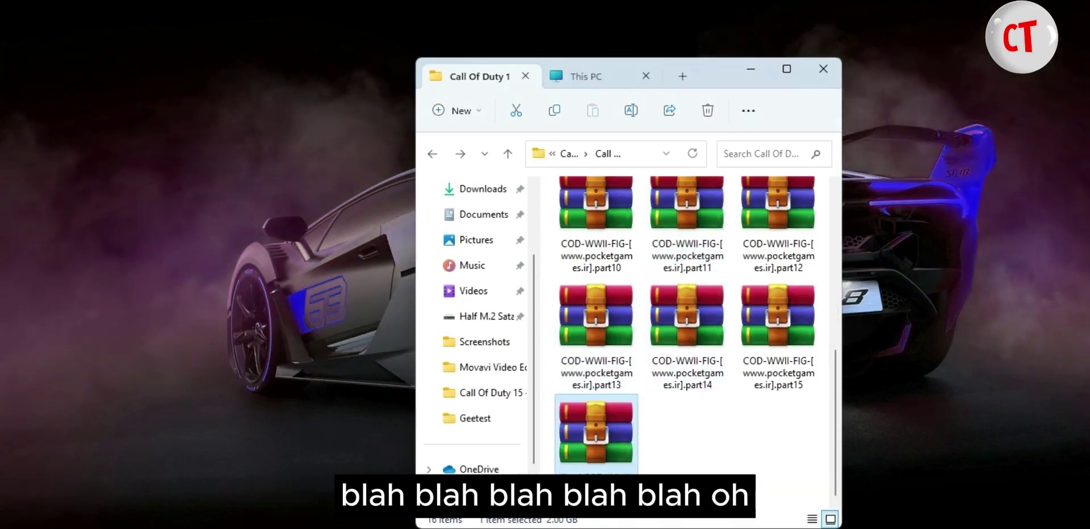
pyautogui.click(700, 260)
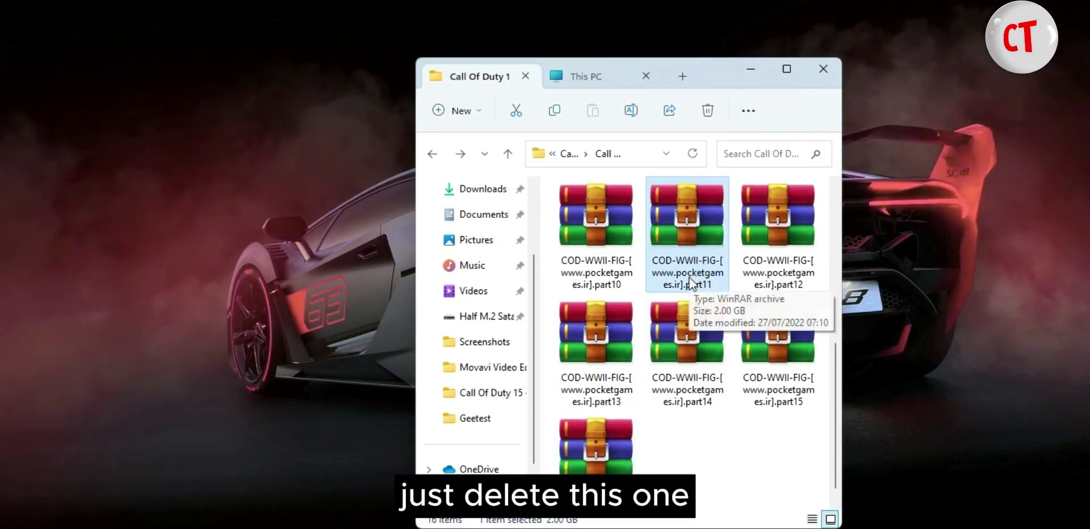
pyautogui.hotkey('shift', 'Delete')
pyautogui.press('Return')
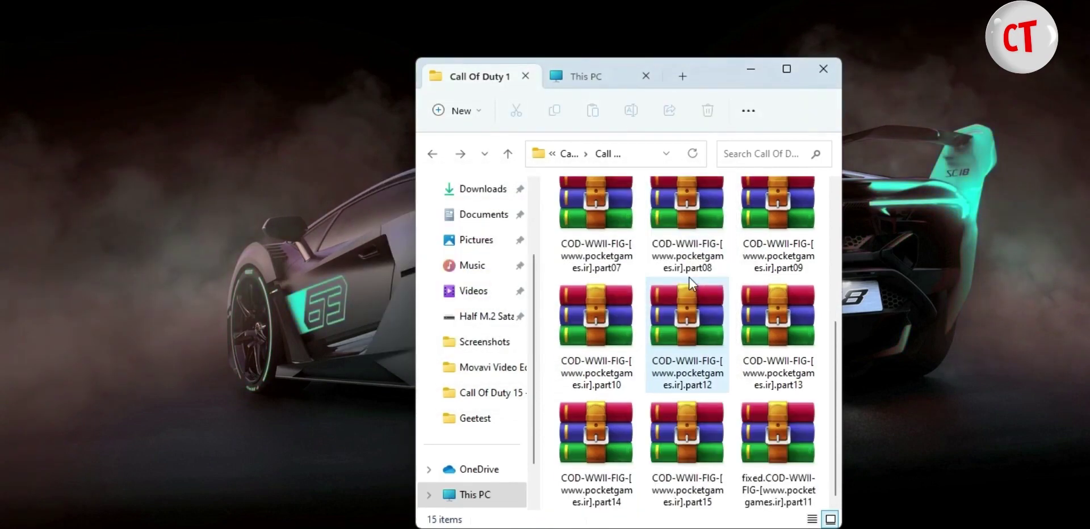
# - Rename the repaired part11 archive by removing the "fixed." prefix from its file name
pyautogui.click(760, 477)
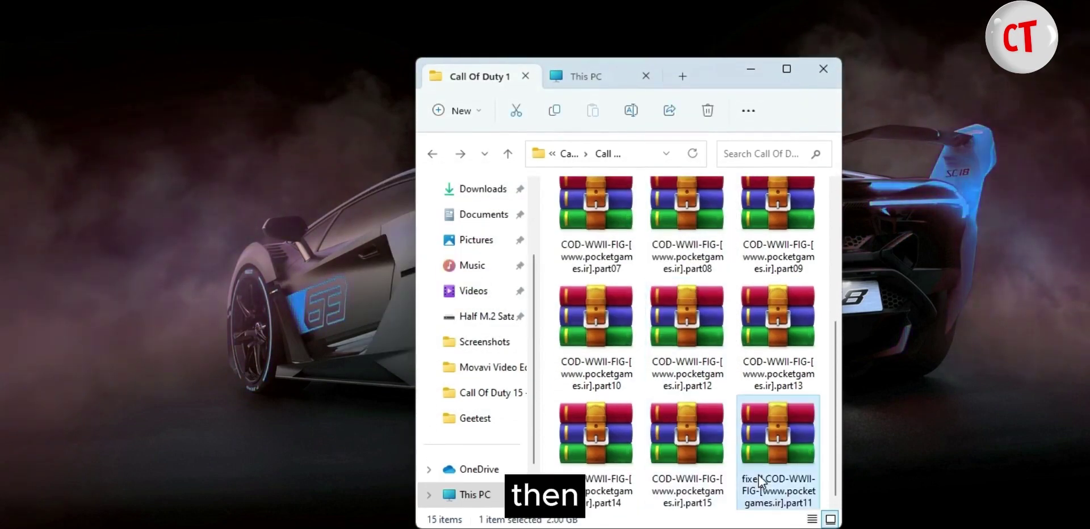
pyautogui.click(769, 480)
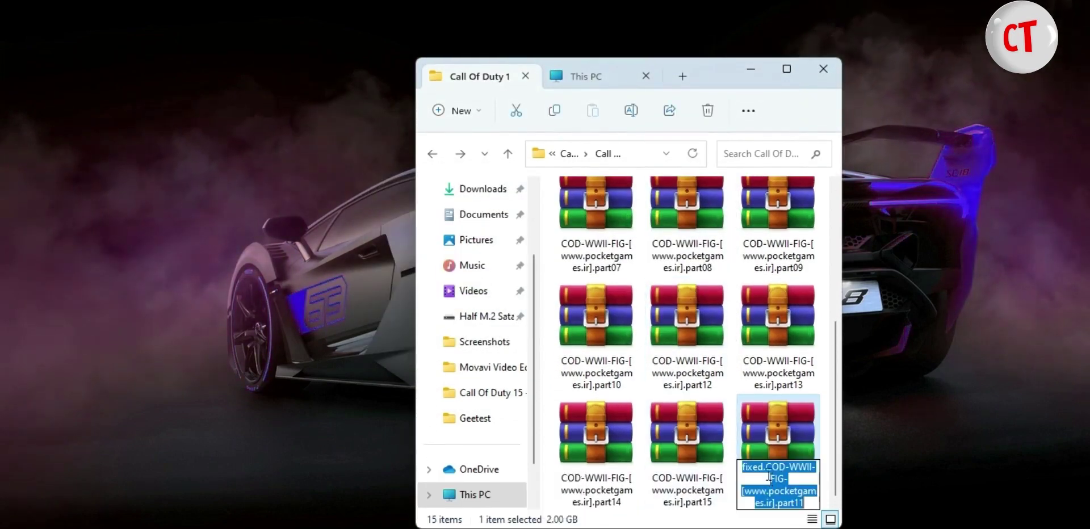
pyautogui.moveTo(769, 473); pyautogui.dragTo(740, 470)
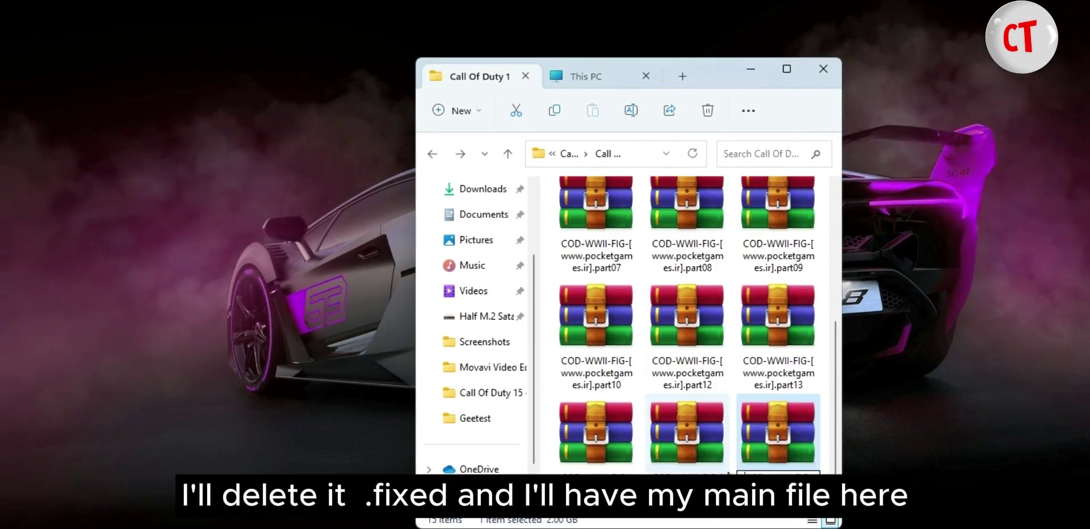
pyautogui.press('Delete')
pyautogui.click(745, 413)
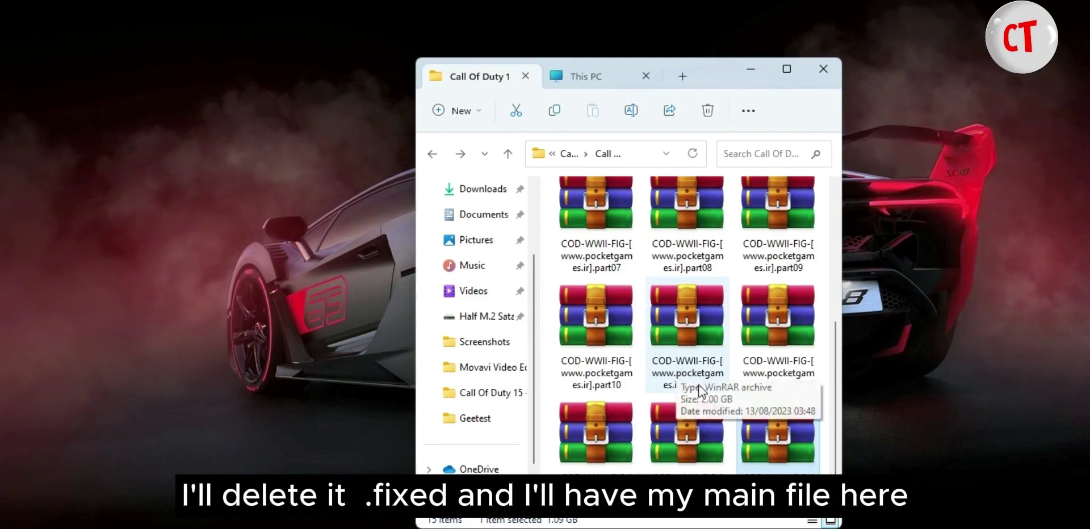
# - Open the part01 archive and start testing the whole multi-part set for errors again
pyautogui.scroll(4, 695, 322)
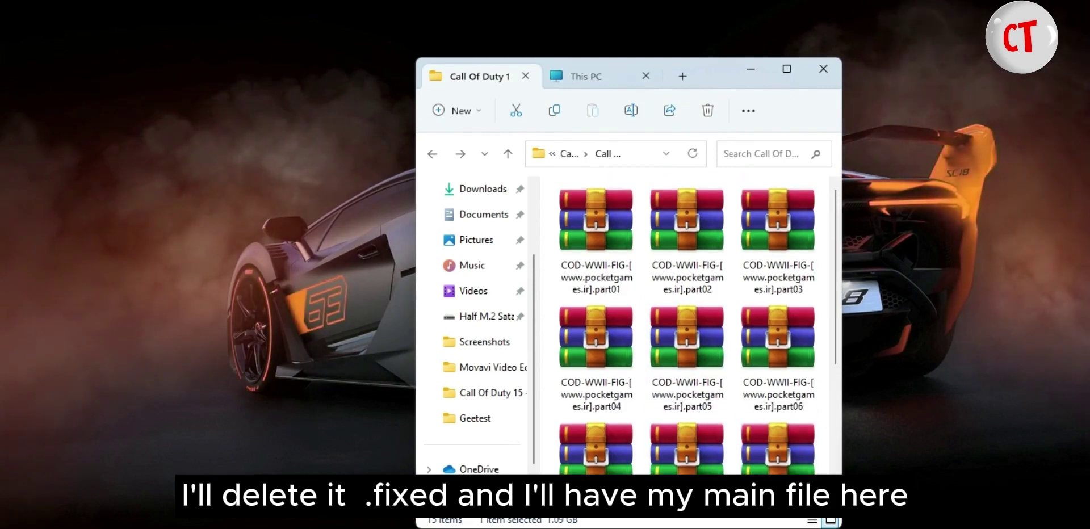
pyautogui.click(596, 229)
pyautogui.doubleClick(596, 229)
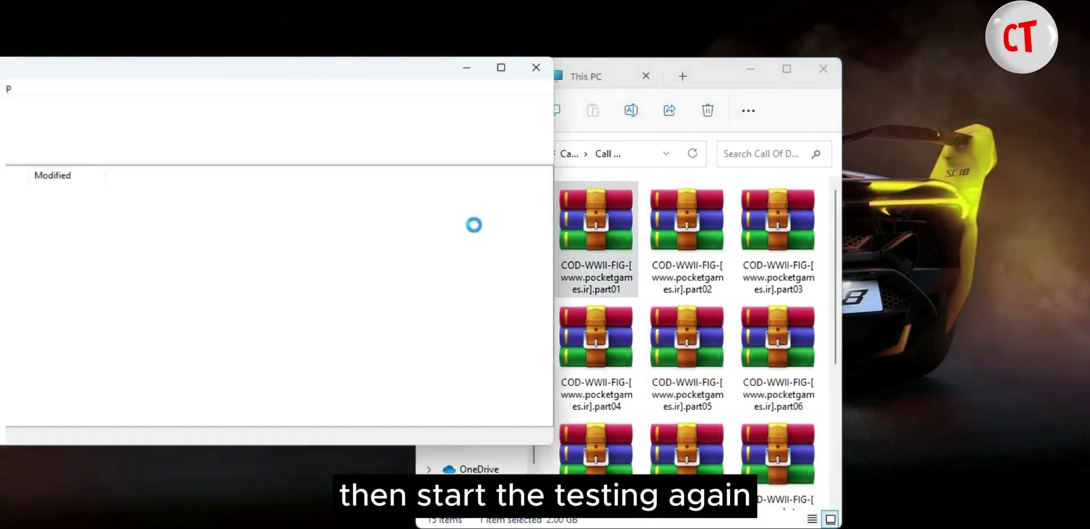
pyautogui.moveTo(221, 68); pyautogui.dragTo(353, 68)
pyautogui.click(93, 110)
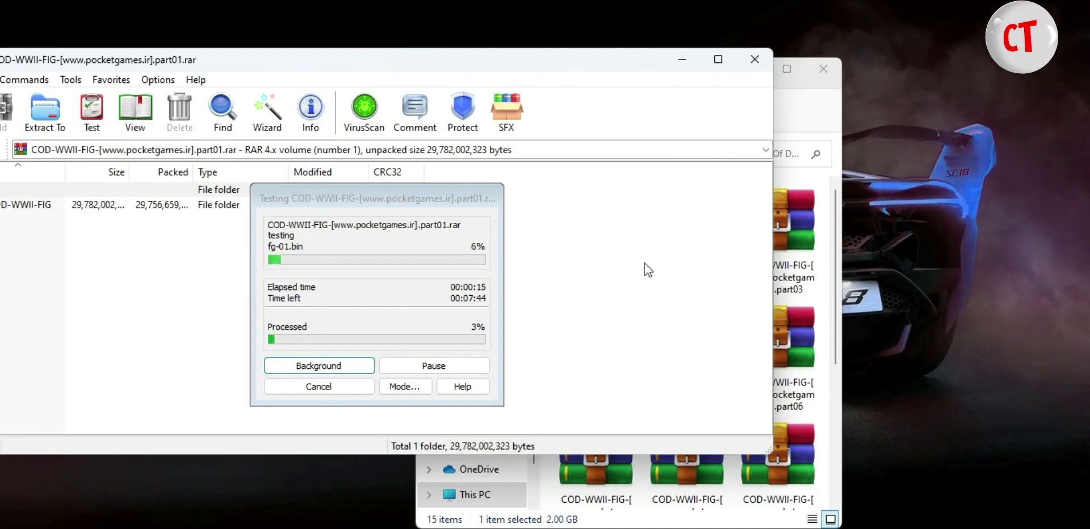
# - Copy the corrupt part13 archive from the game folder into the Music folder inside Downloads, keeping the copy progress window out of the way
pyautogui.moveTo(837, 271); pyautogui.dragTo(838, 423)
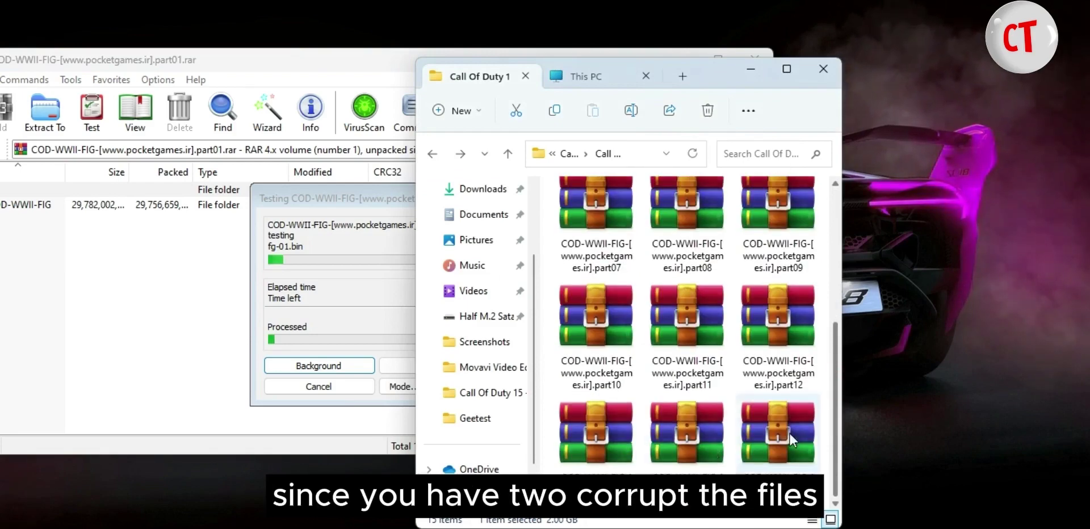
pyautogui.click(570, 255)
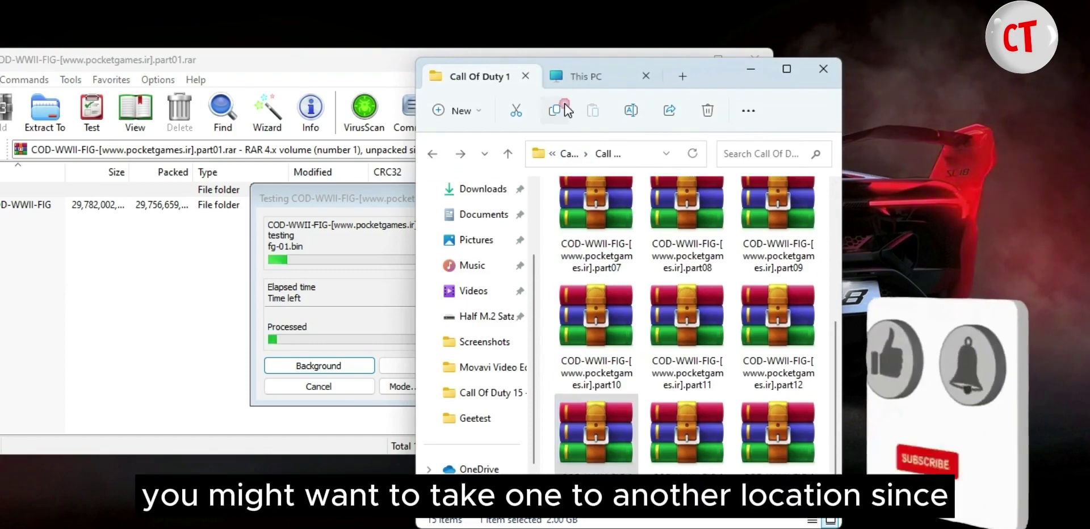
pyautogui.click(503, 187)
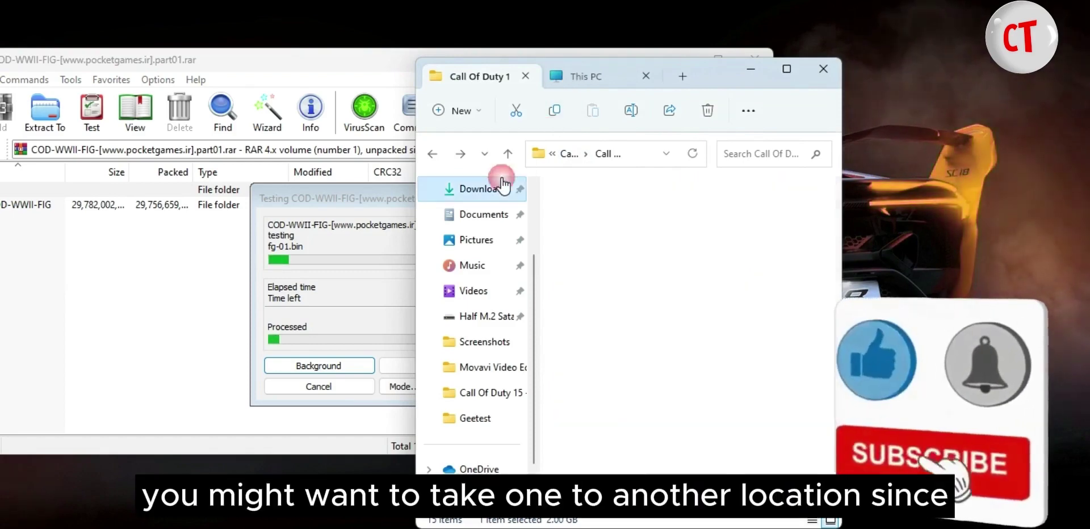
pyautogui.doubleClick(594, 263)
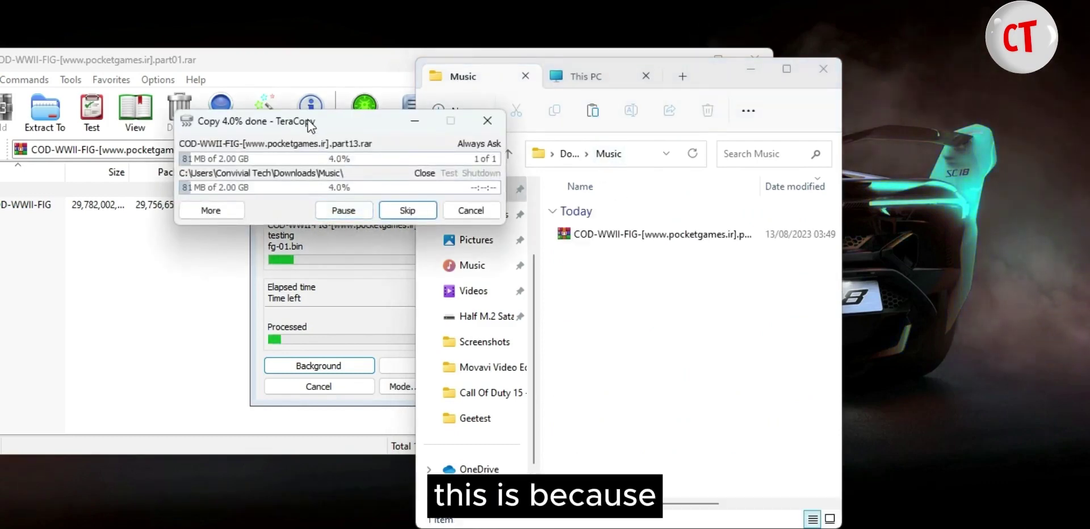
pyautogui.moveTo(309, 125); pyautogui.dragTo(285, 27)
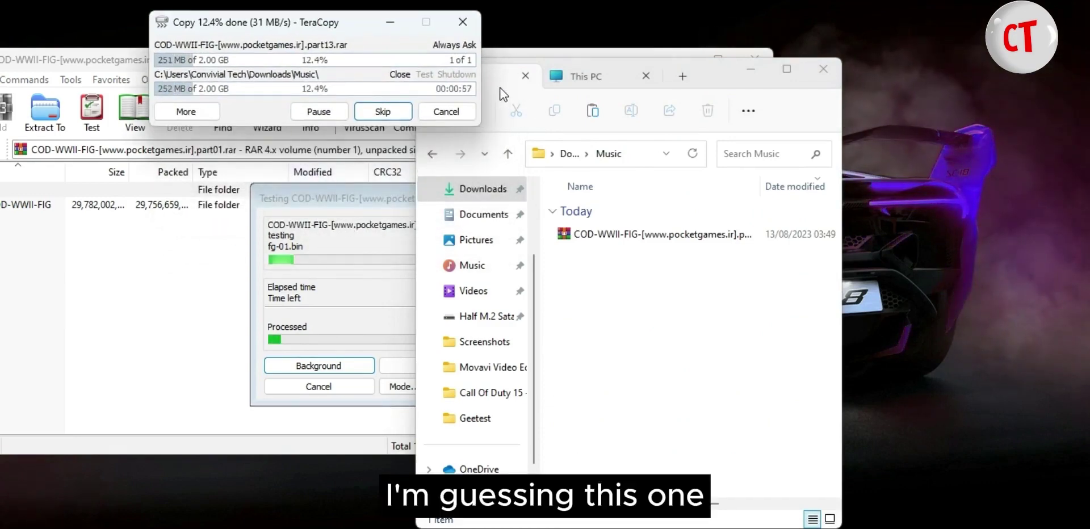
pyautogui.moveTo(322, 27); pyautogui.dragTo(226, 11)
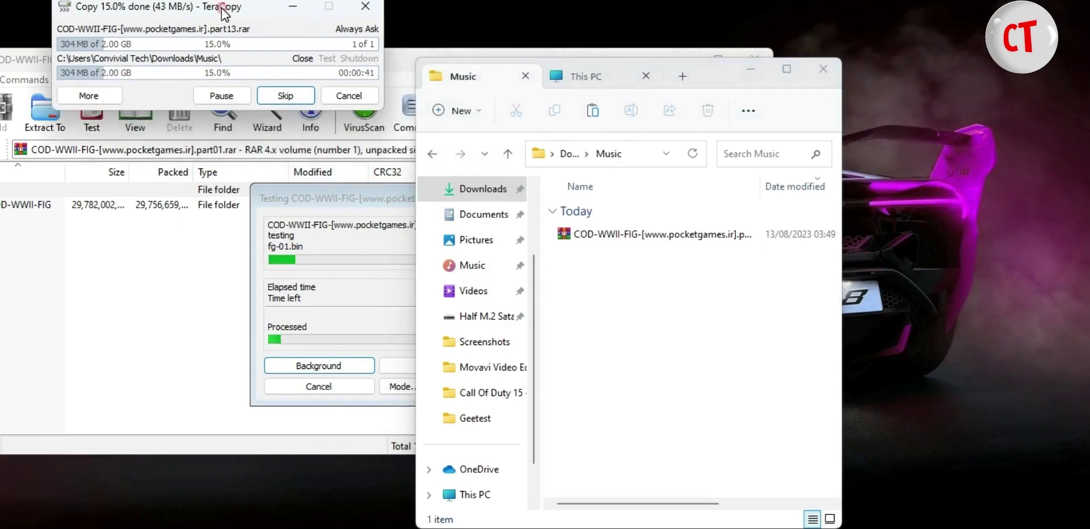
pyautogui.click(433, 154)
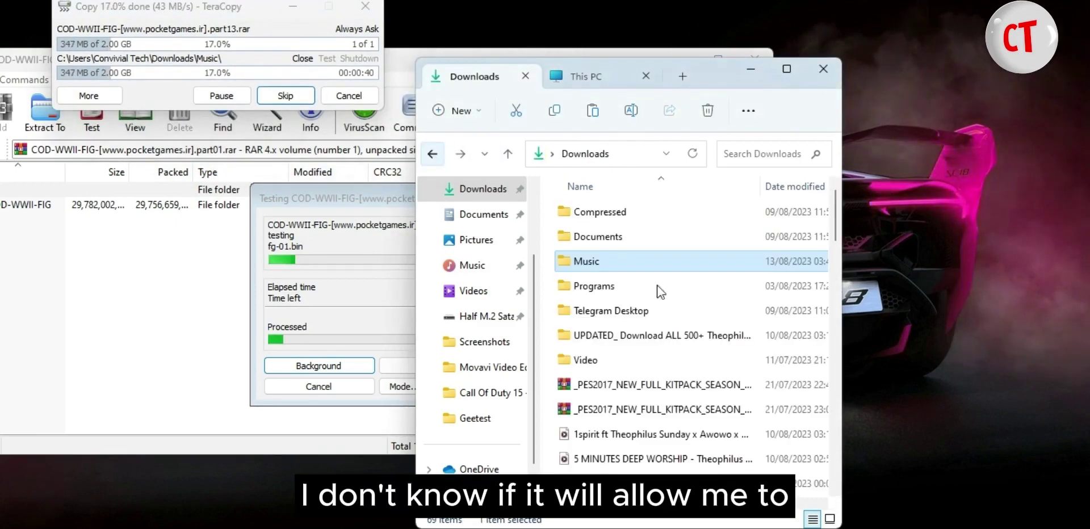
pyautogui.click(432, 154)
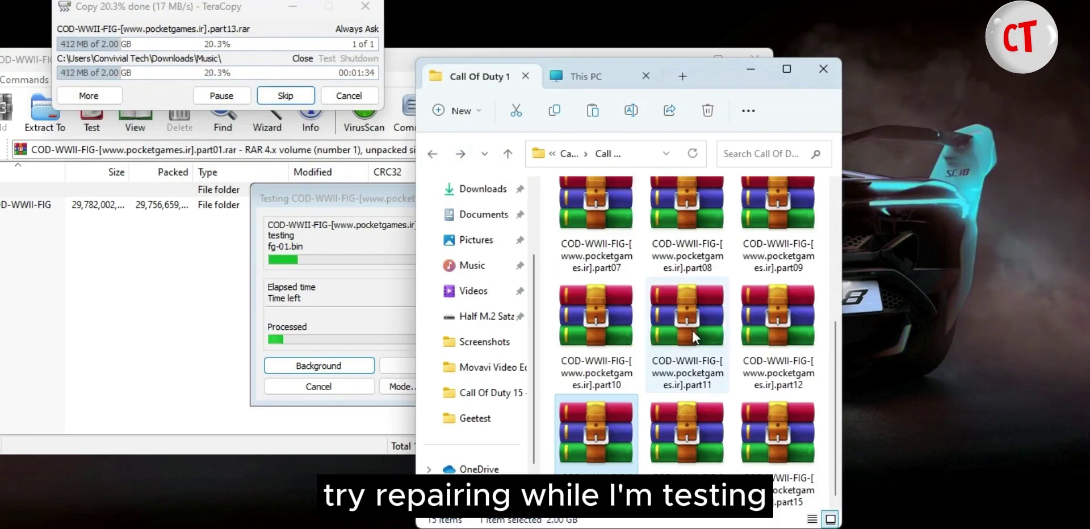
pyautogui.click(567, 74)
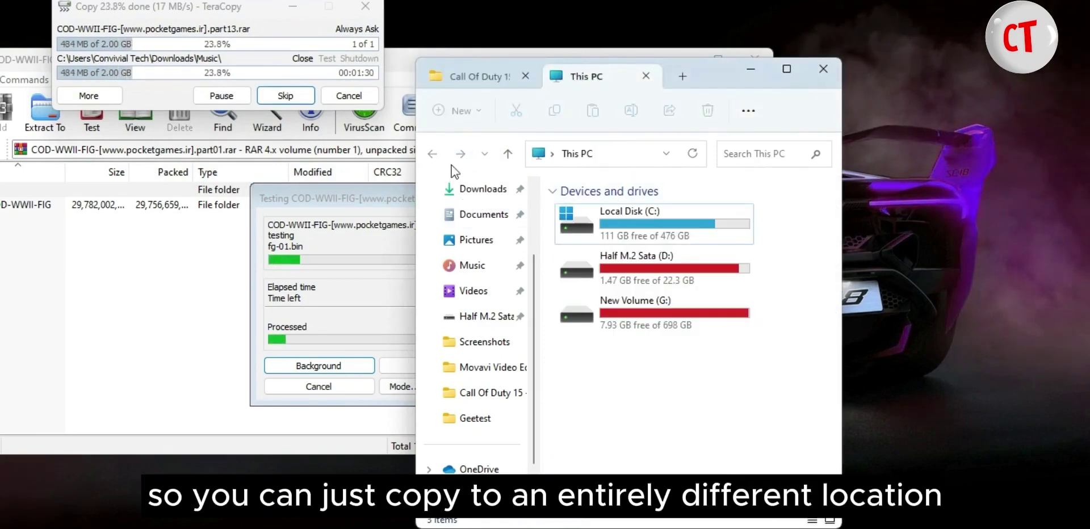
pyautogui.click(476, 267)
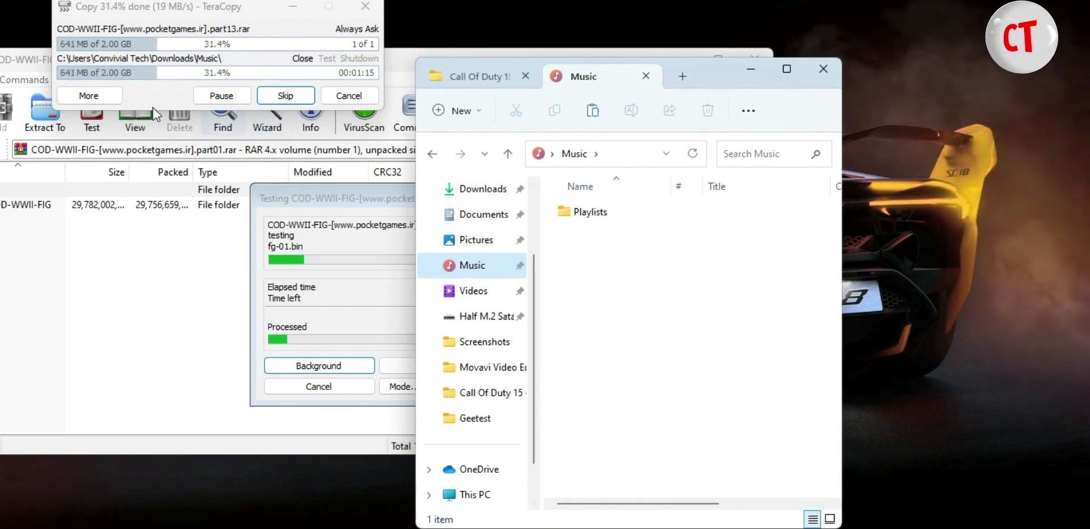
# - Move the WinRAR window running the part01 test aside and minimize the file explorer window
pyautogui.click(343, 263)
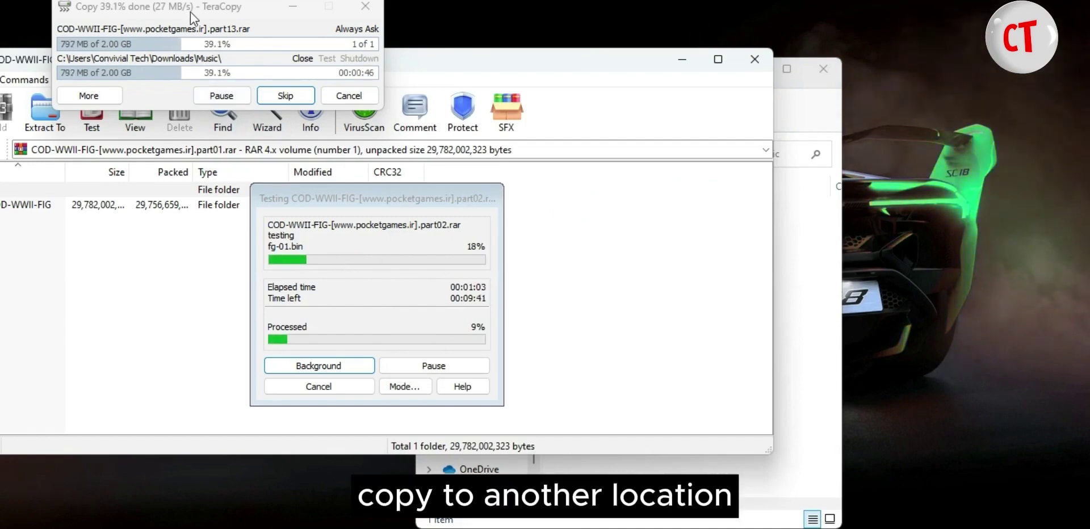
pyautogui.click(806, 264)
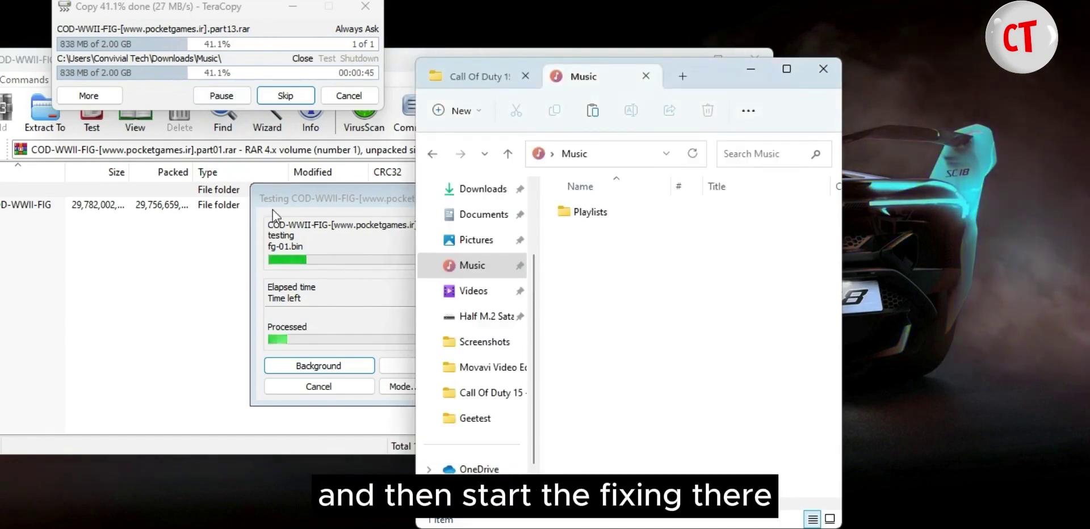
pyautogui.click(273, 209)
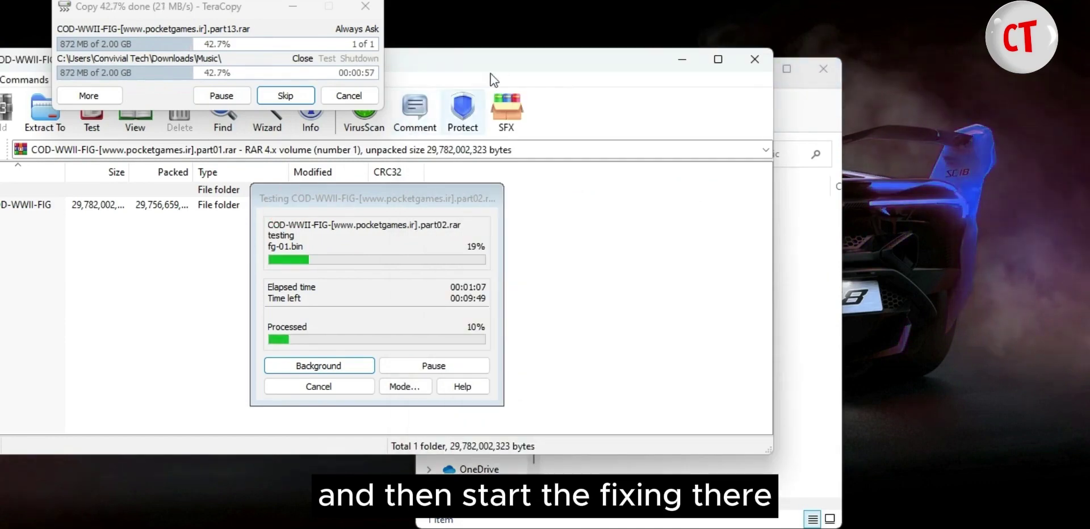
pyautogui.moveTo(501, 67); pyautogui.dragTo(263, 95)
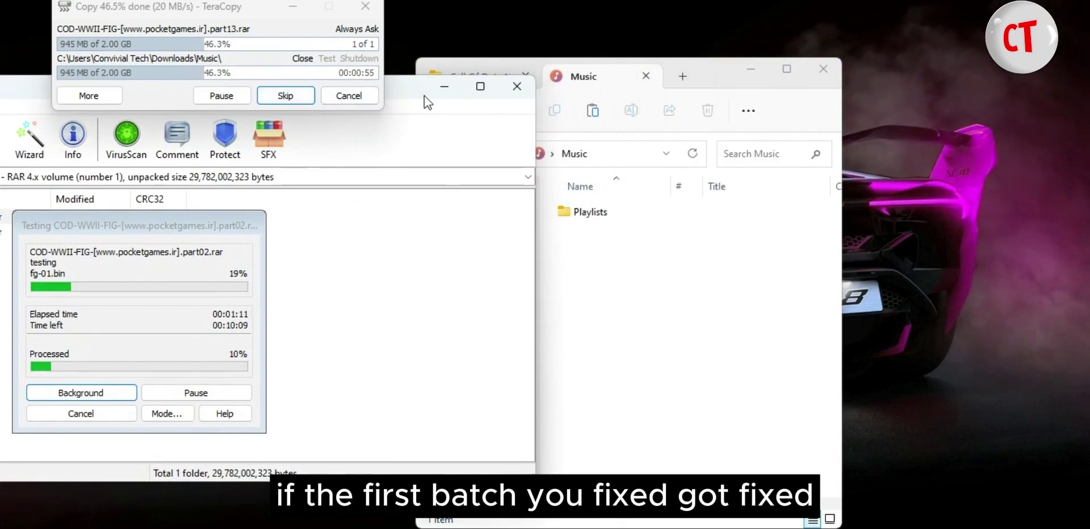
pyautogui.click(745, 74)
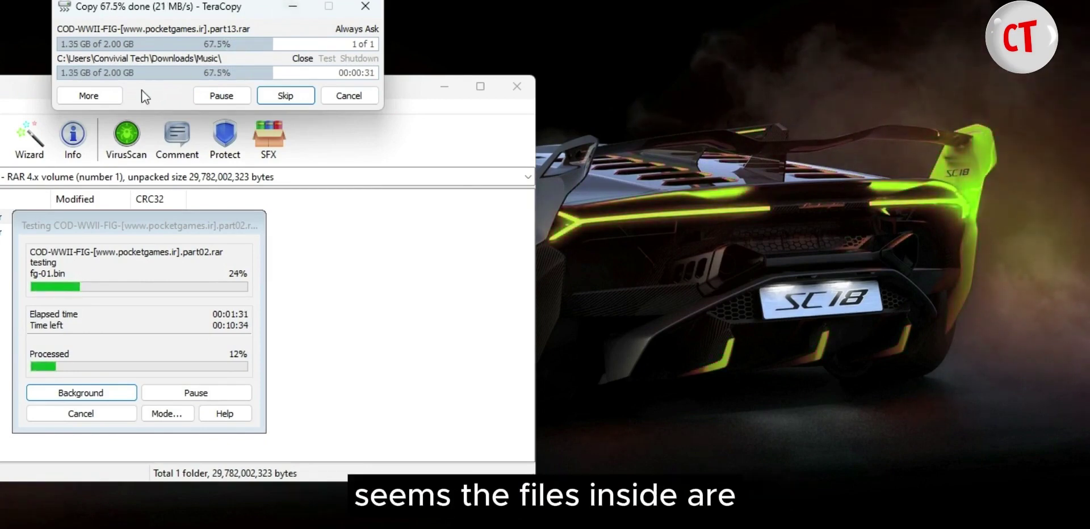
# - Check the source file details of the part13 copy, follow the copy until it is done, and close TeraCopy
pyautogui.click(90, 100)
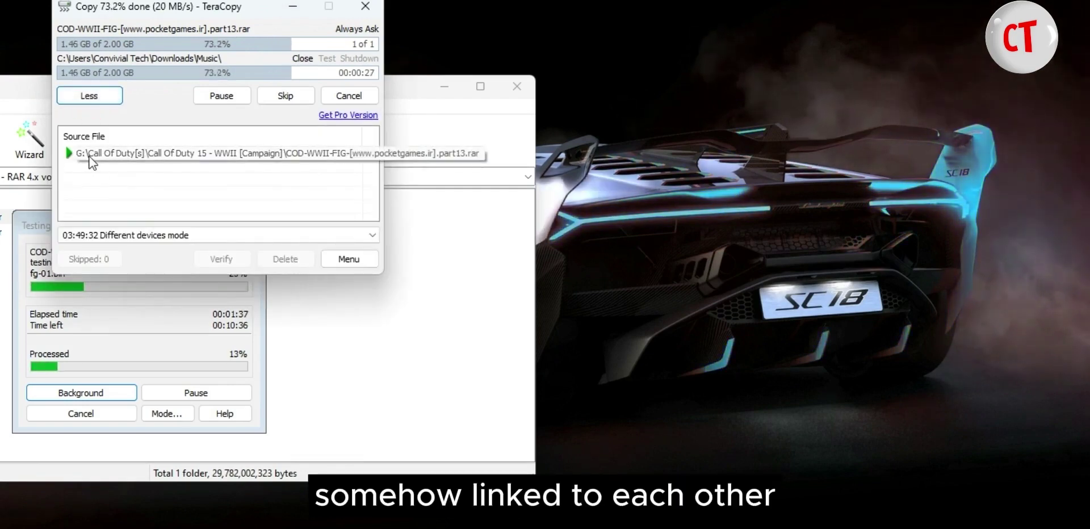
pyautogui.click(89, 95)
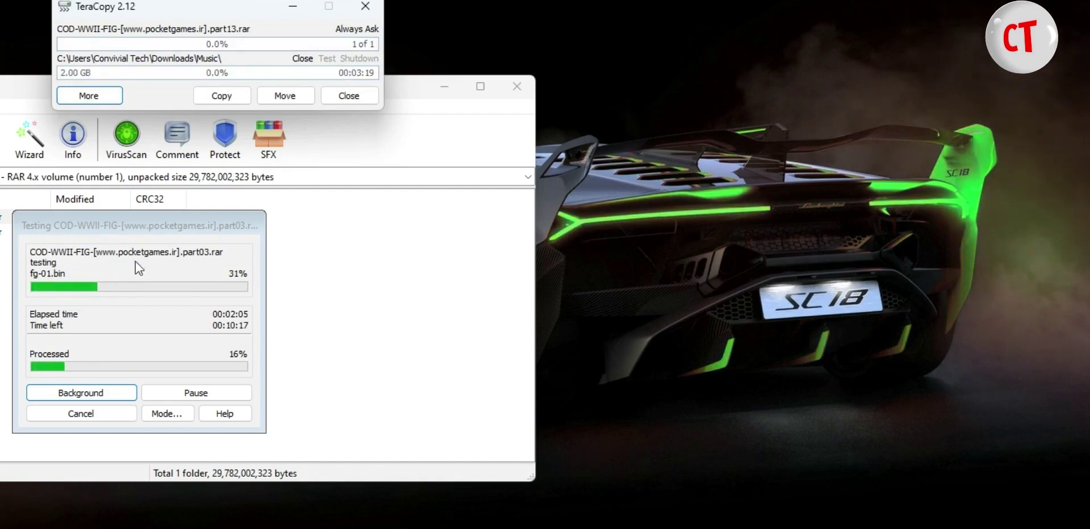
pyautogui.click(355, 96)
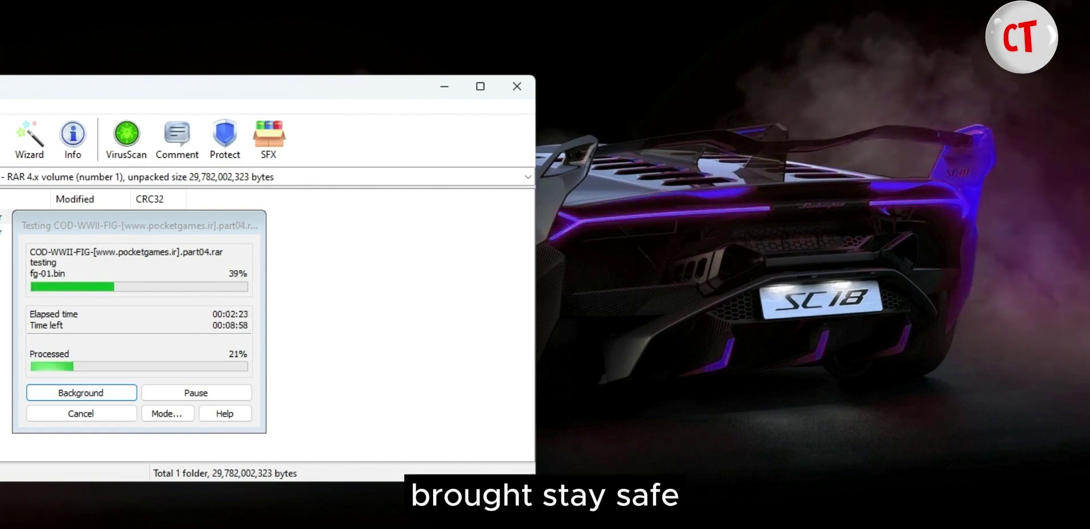
# - Bring back the file explorer and locate the copied part13 archive in the Music folder inside Downloads
pyautogui.moveTo(404, 528)
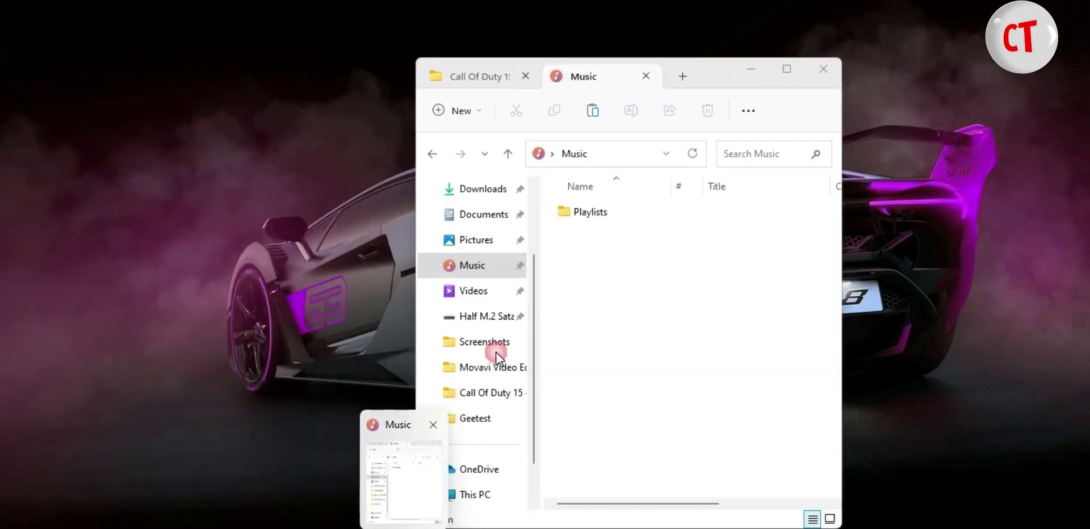
pyautogui.click(404, 483)
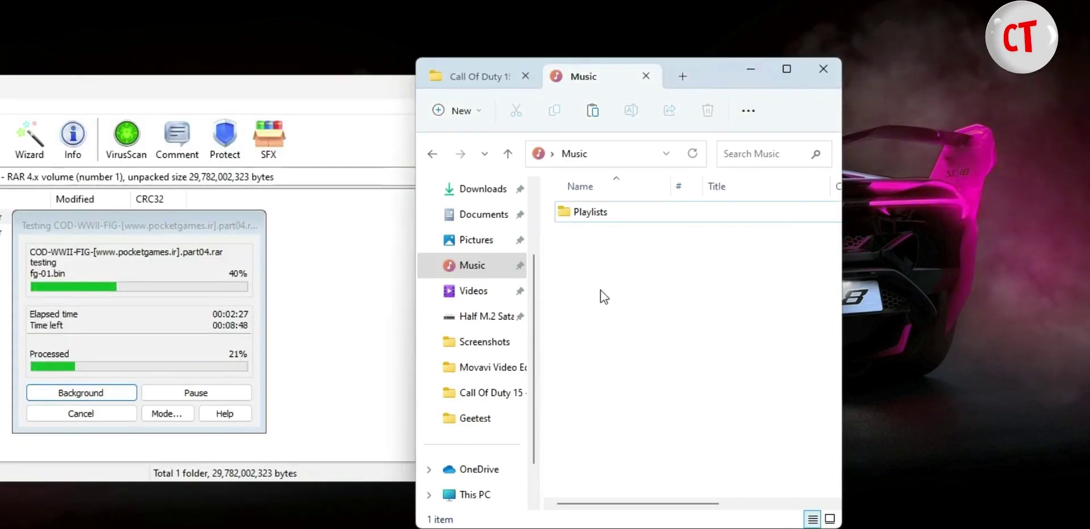
pyautogui.rightClick(603, 294)
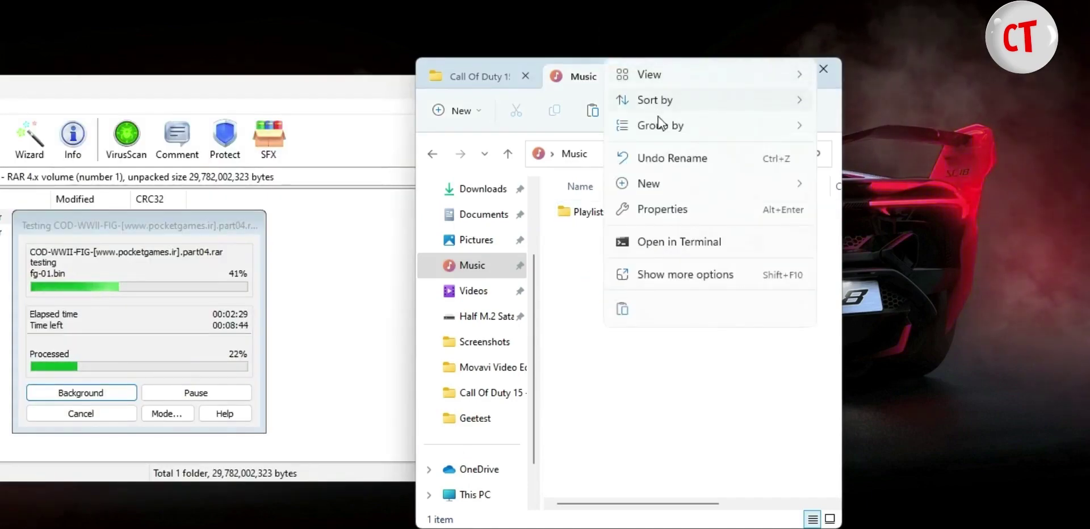
pyautogui.click(684, 274)
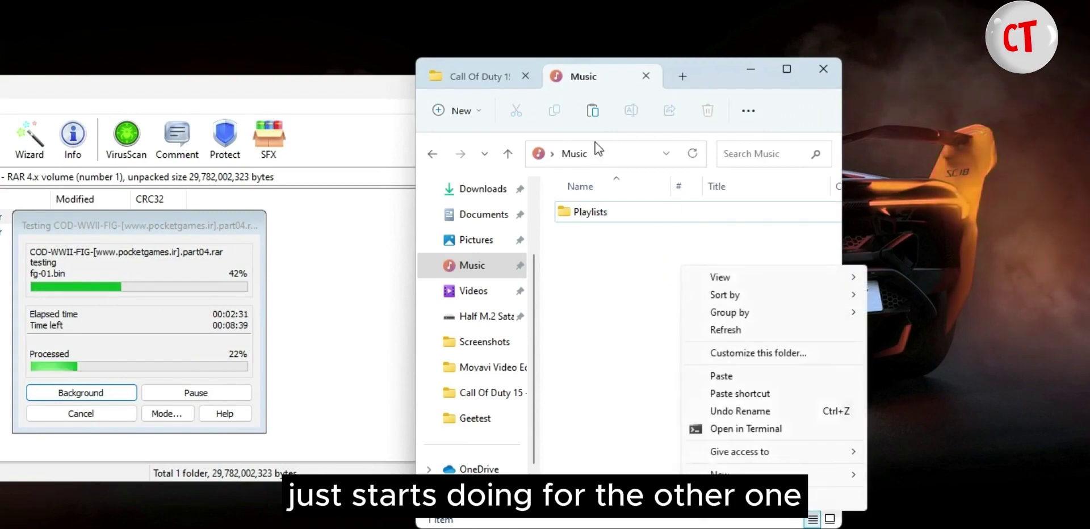
pyautogui.click(728, 335)
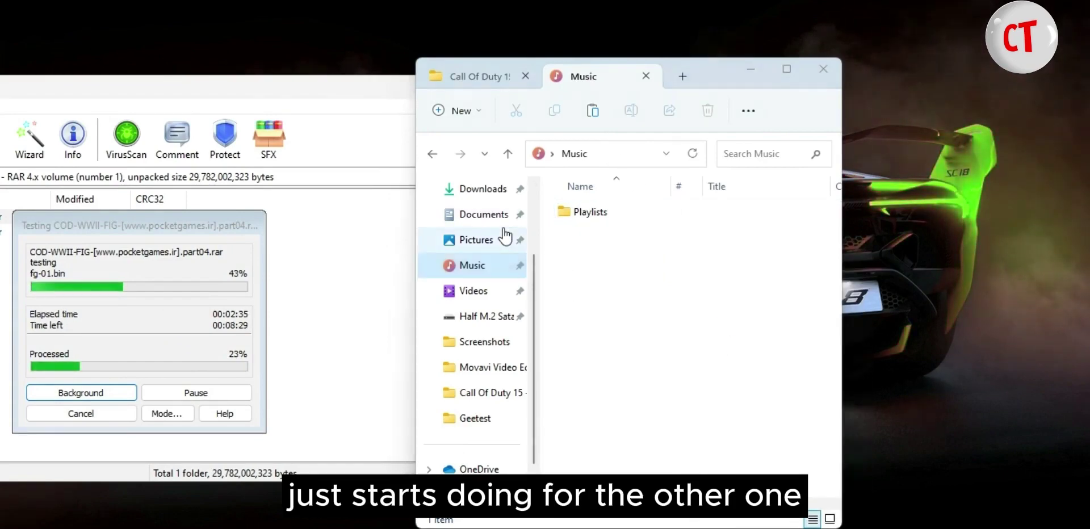
pyautogui.scroll(2, 505, 234)
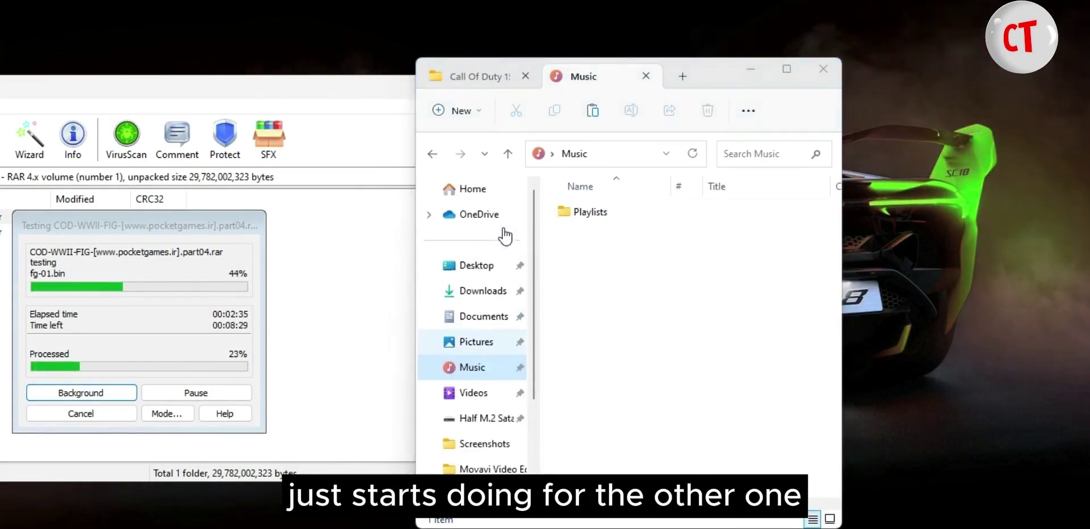
pyautogui.click(478, 298)
pyautogui.click(479, 326)
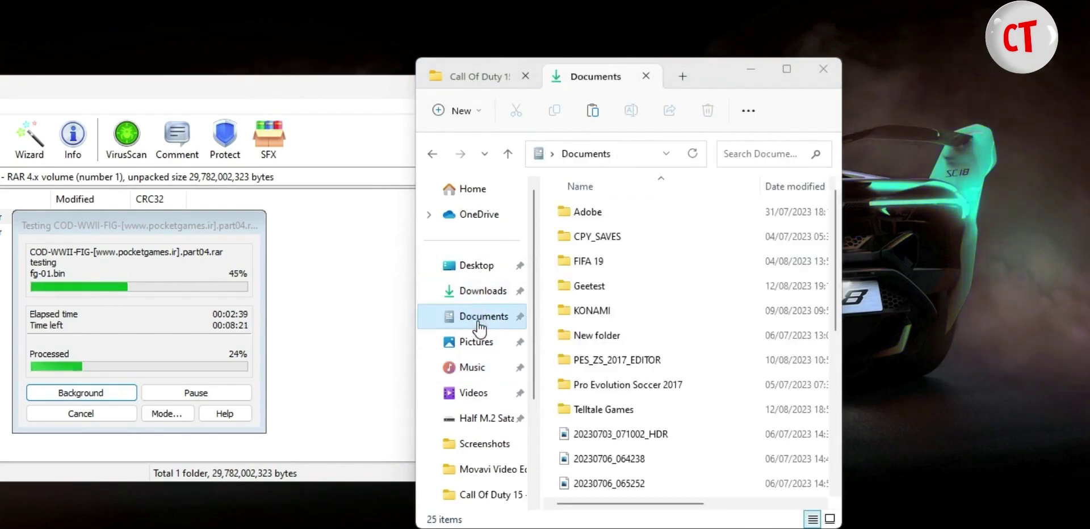
pyautogui.click(480, 291)
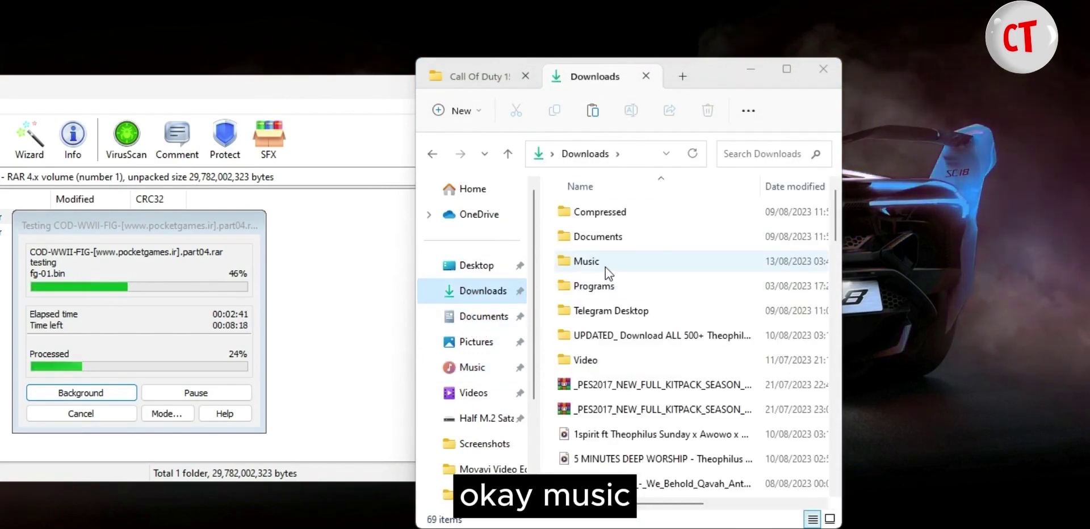
pyautogui.doubleClick(608, 265)
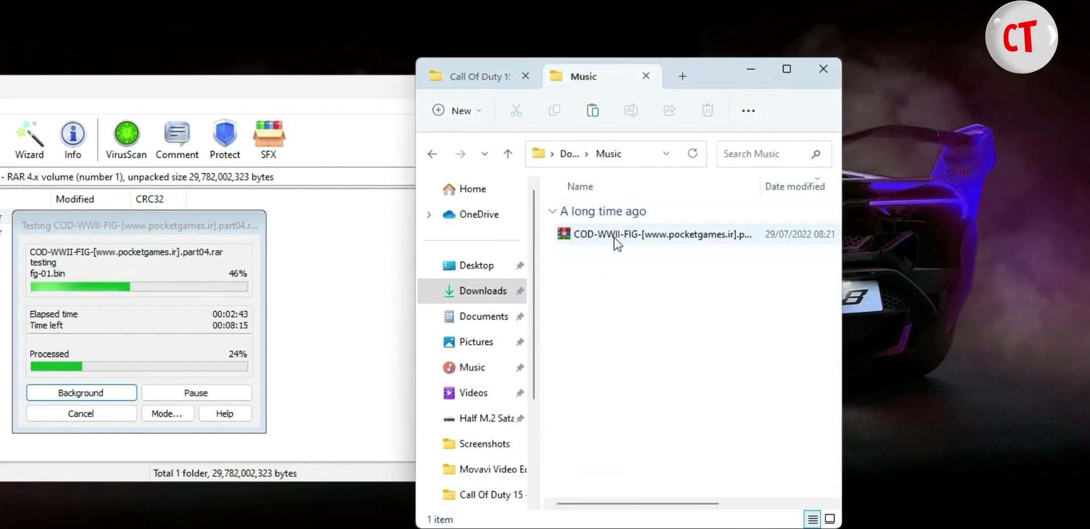
# - Open the copied part13 archive and start repairing it as RAR, saving the repaired archive in the Downloads\Music folder
pyautogui.click(617, 242)
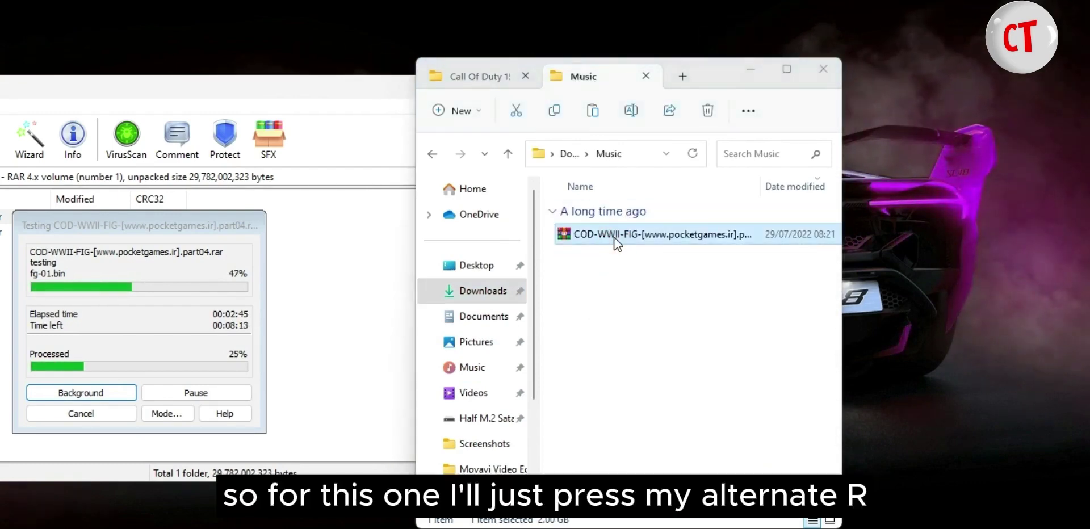
pyautogui.press('Return')
pyautogui.moveTo(380, 63); pyautogui.dragTo(825, 79)
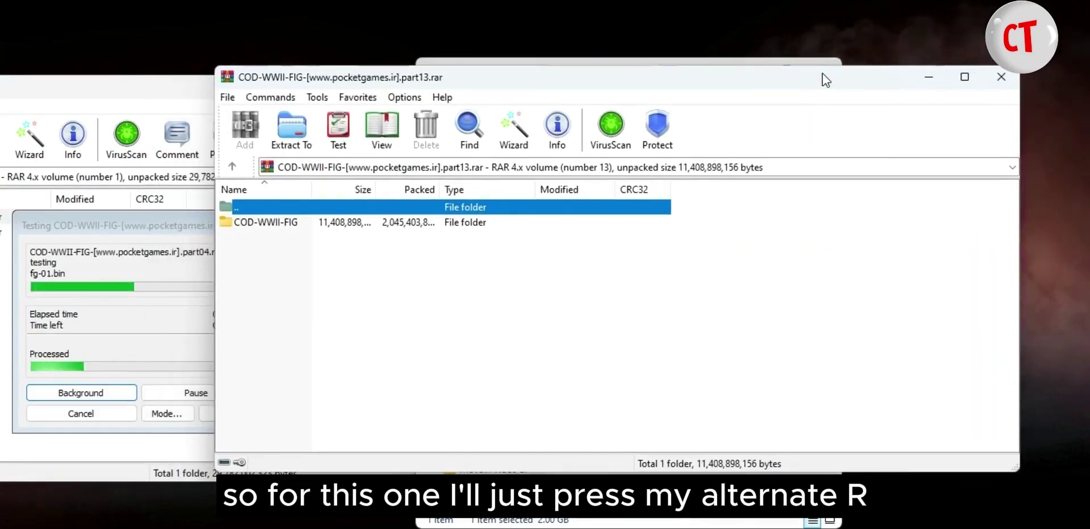
pyautogui.hotkey('alt', 'r')
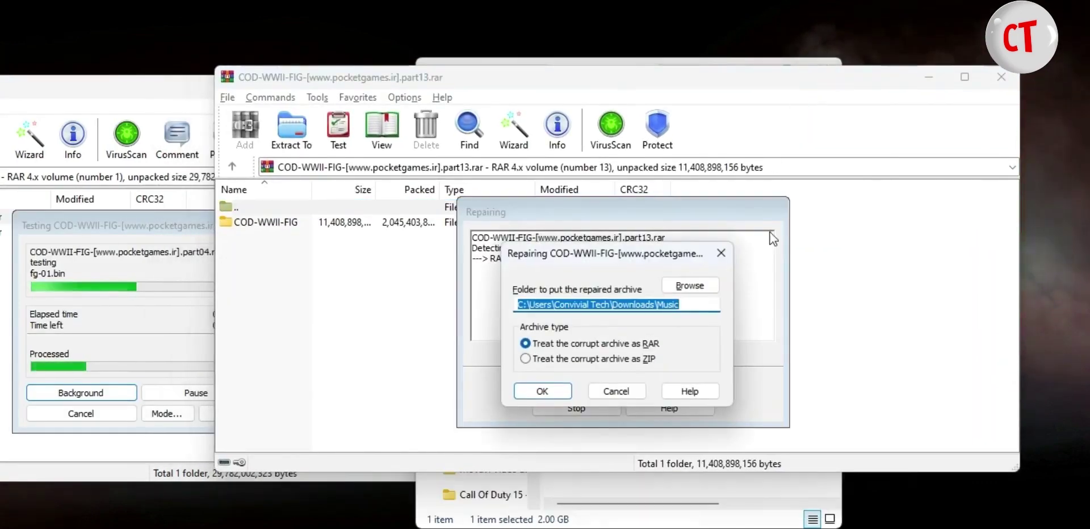
pyautogui.press('Return')
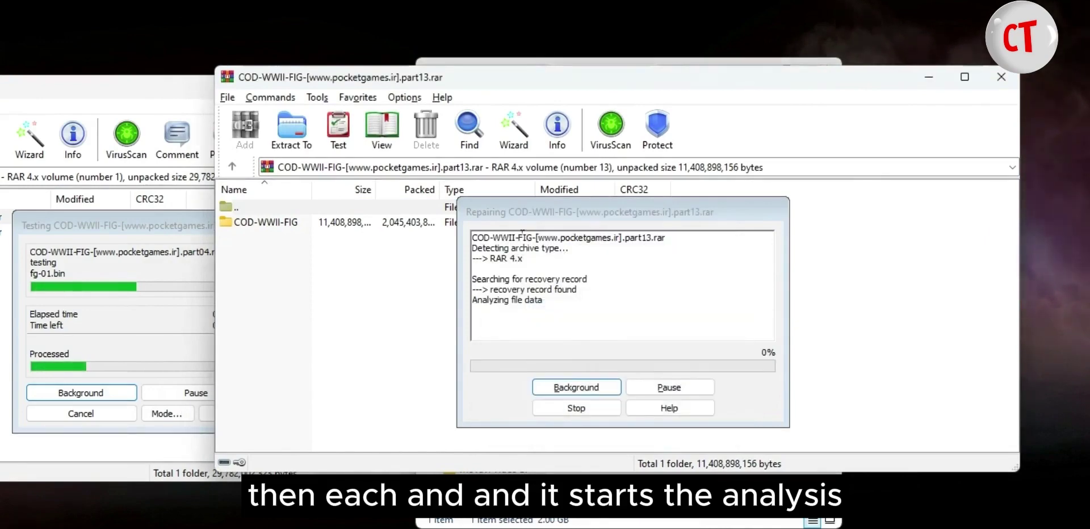
# - Check the progress of the running test and the part13 repair, and minimize the repair window and the file explorer
pyautogui.click(91, 227)
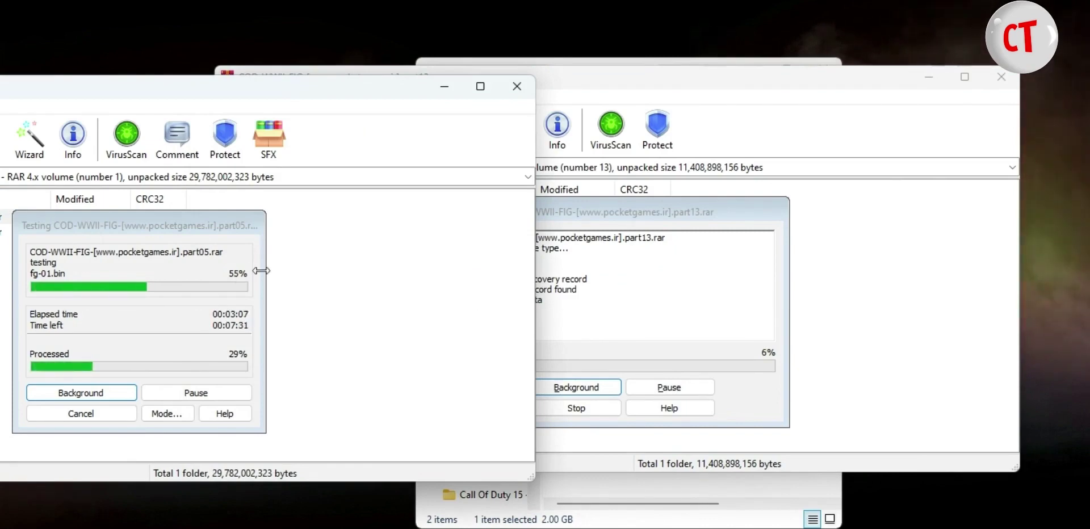
pyautogui.click(641, 220)
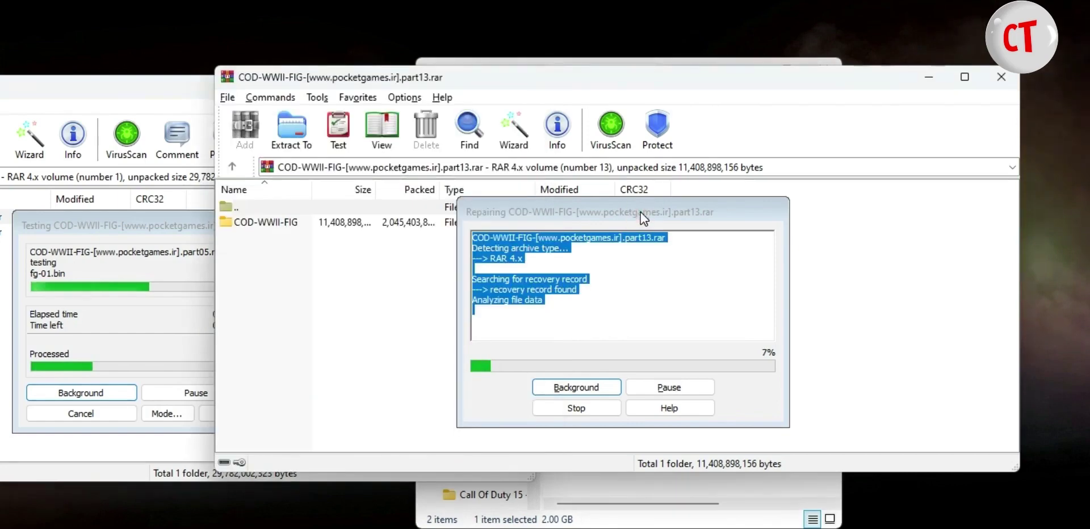
pyautogui.click(928, 77)
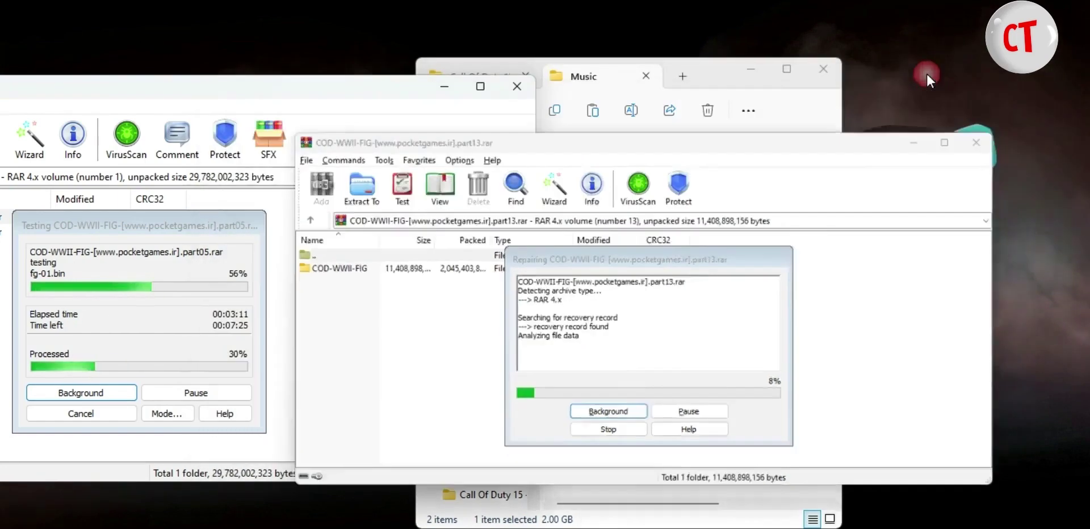
pyautogui.click(761, 69)
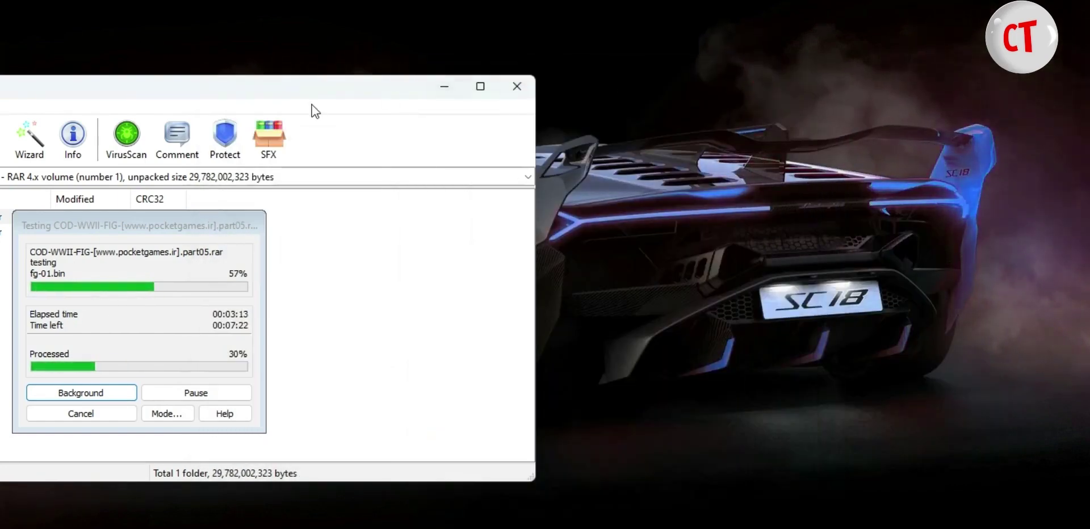
# - Check which archive the test's diagnostic message refers to, including its full path, and close the messages
pyautogui.moveTo(343, 92); pyautogui.dragTo(326, 93)
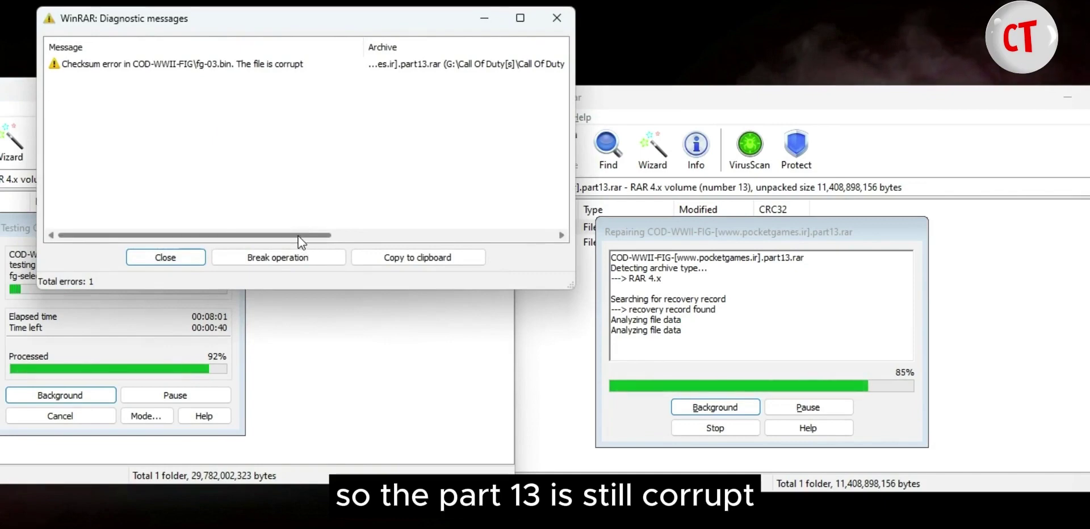
pyautogui.moveTo(262, 235); pyautogui.dragTo(487, 214)
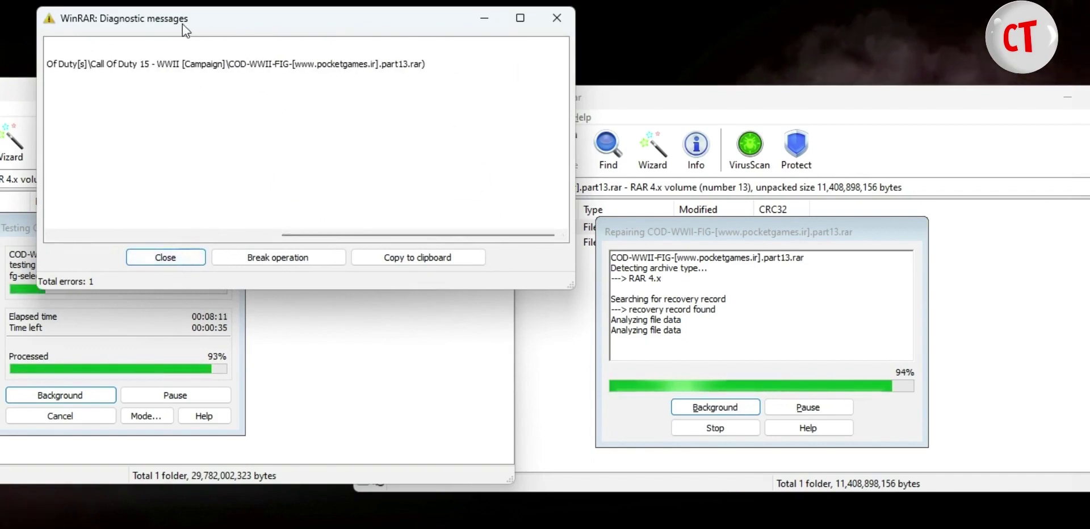
pyautogui.moveTo(182, 24); pyautogui.dragTo(177, 8)
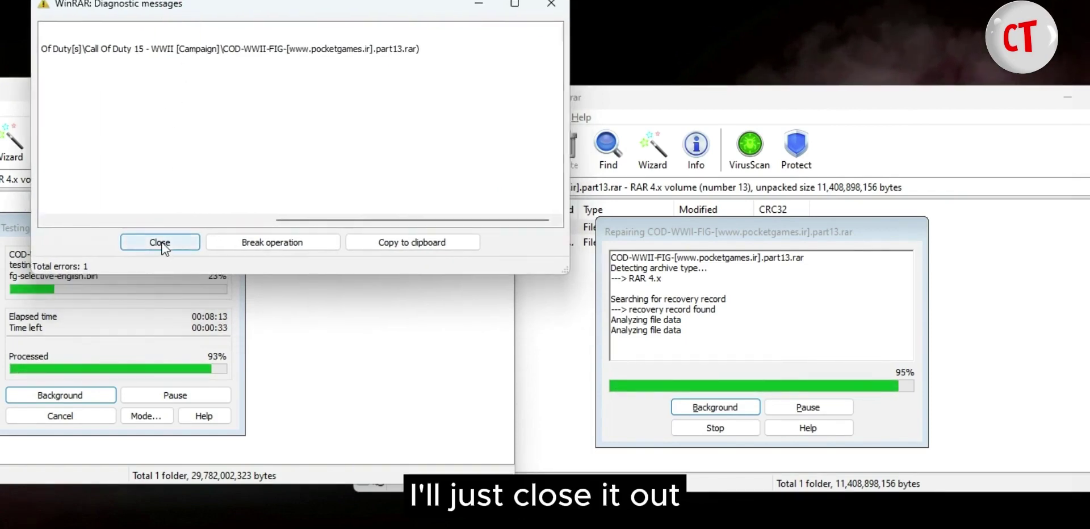
pyautogui.click(160, 242)
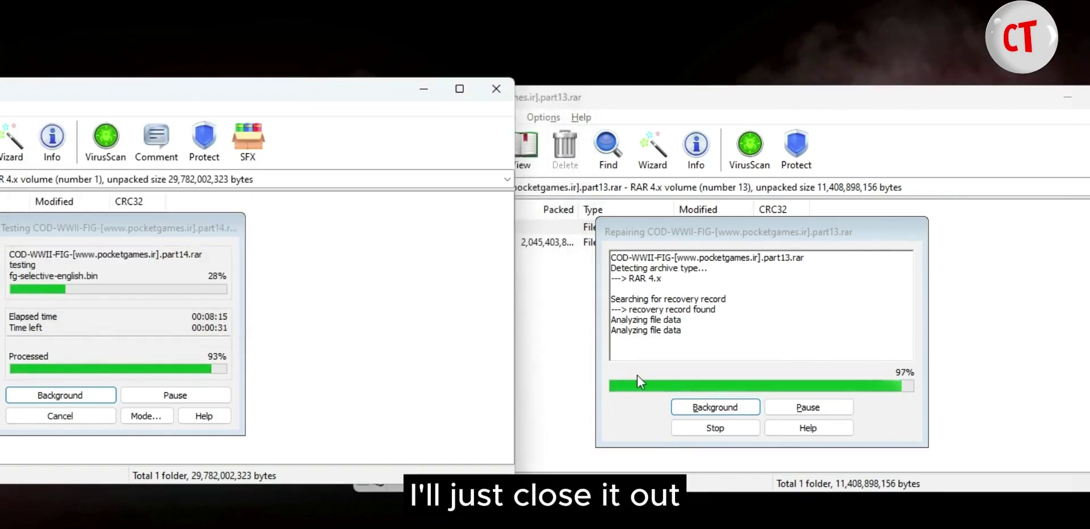
# - Abort the running test of the archive set and close its archive window
pyautogui.click(487, 99)
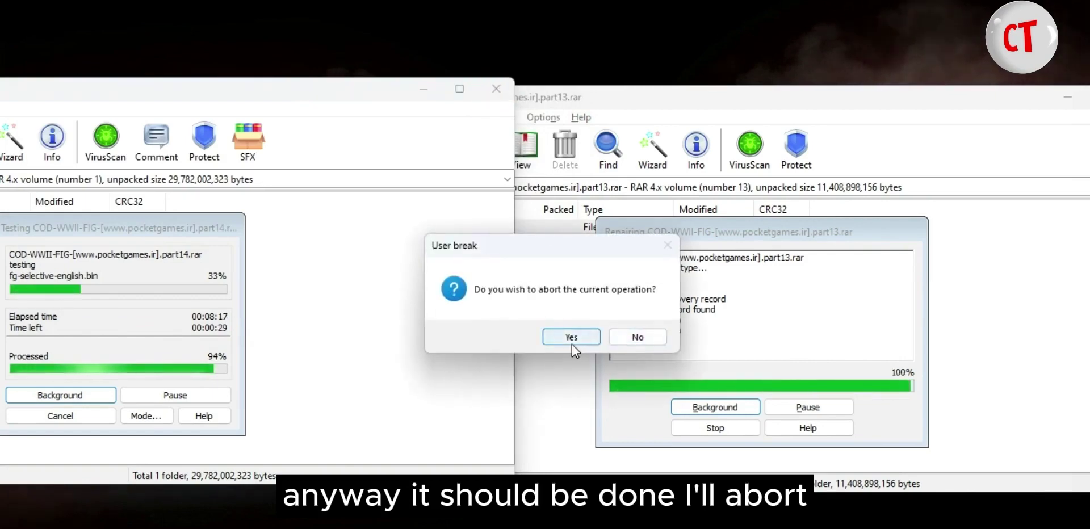
pyautogui.click(572, 344)
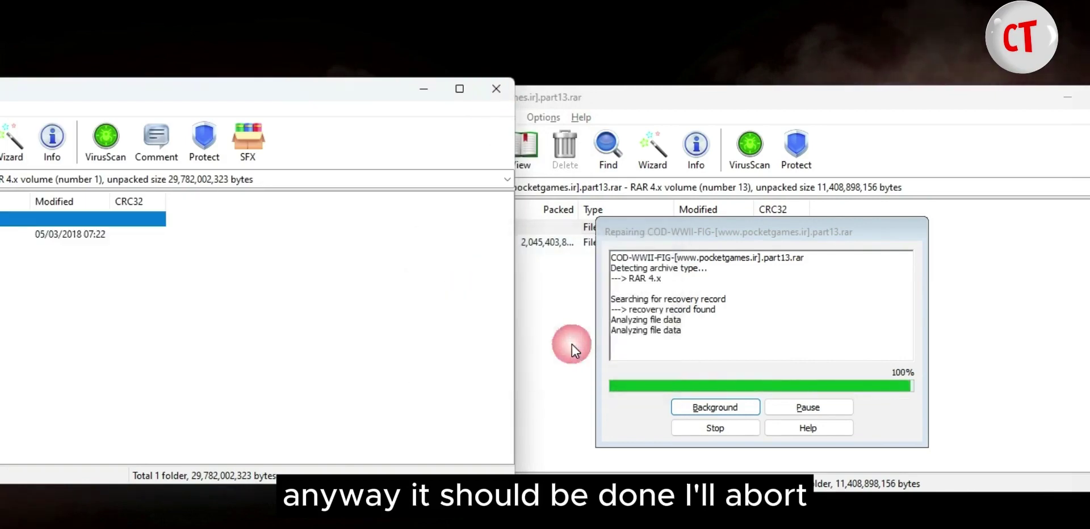
pyautogui.click(495, 88)
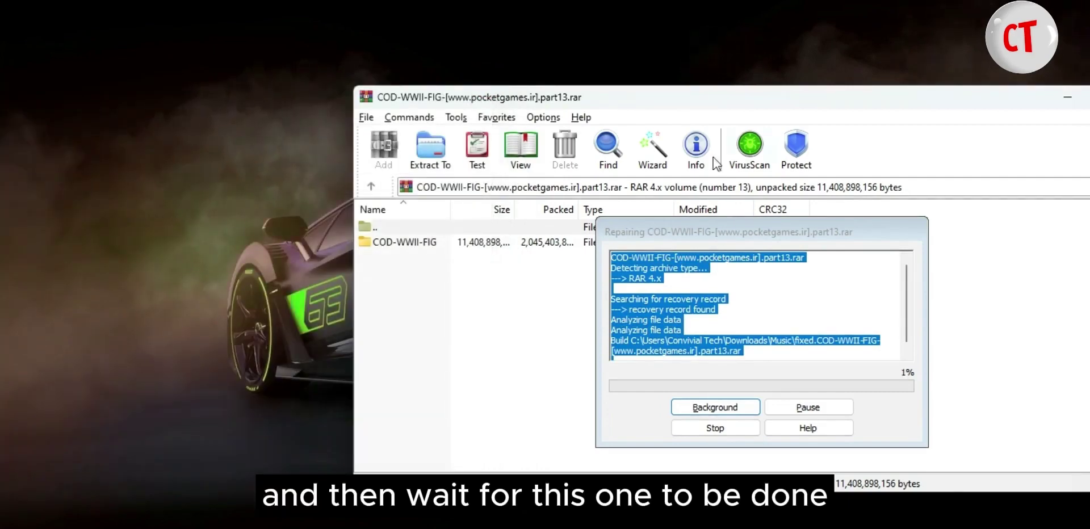
# - Bring the part13 repair window fully into view and read through its repair log
pyautogui.moveTo(676, 103); pyautogui.dragTo(463, 47)
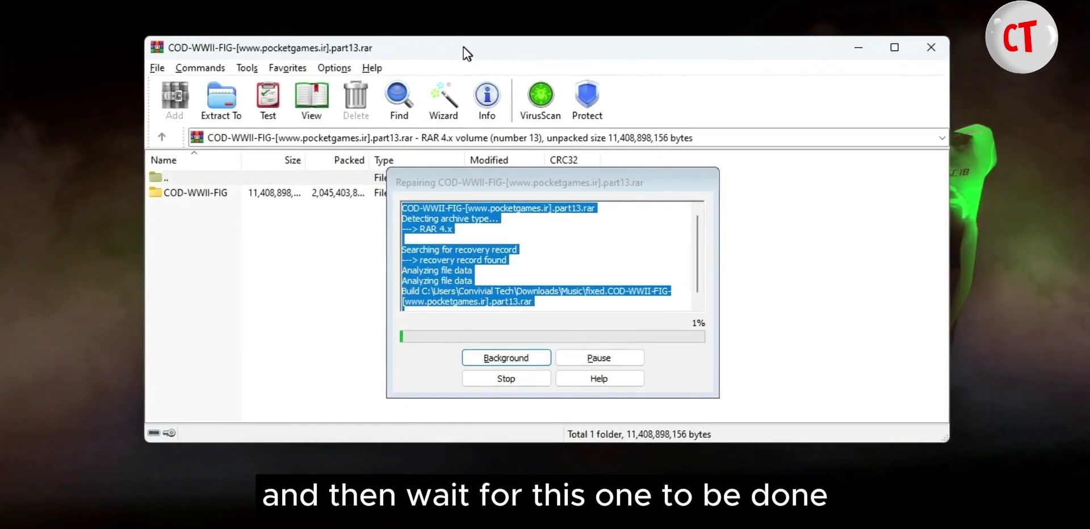
pyautogui.click(679, 246)
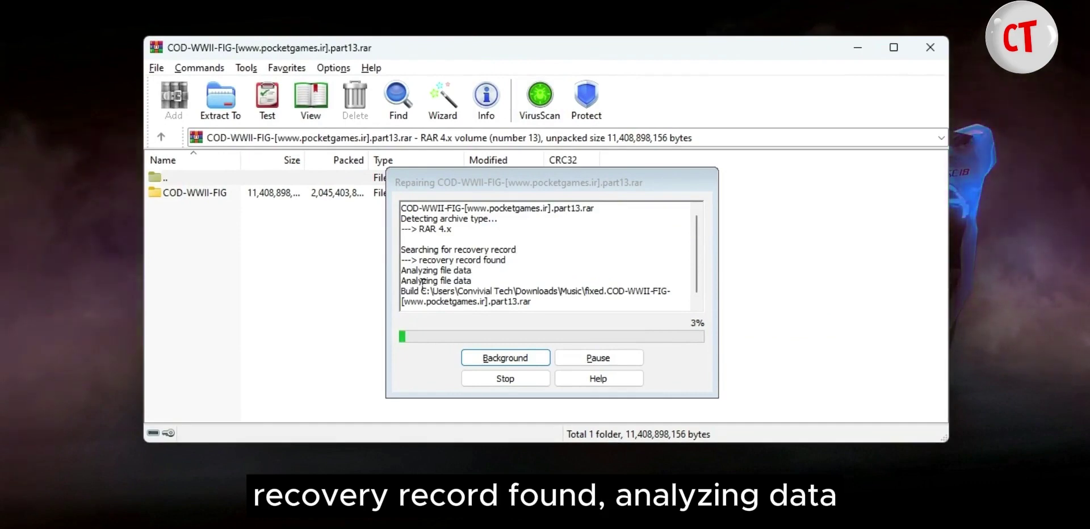
pyautogui.scroll(-1, 698, 285)
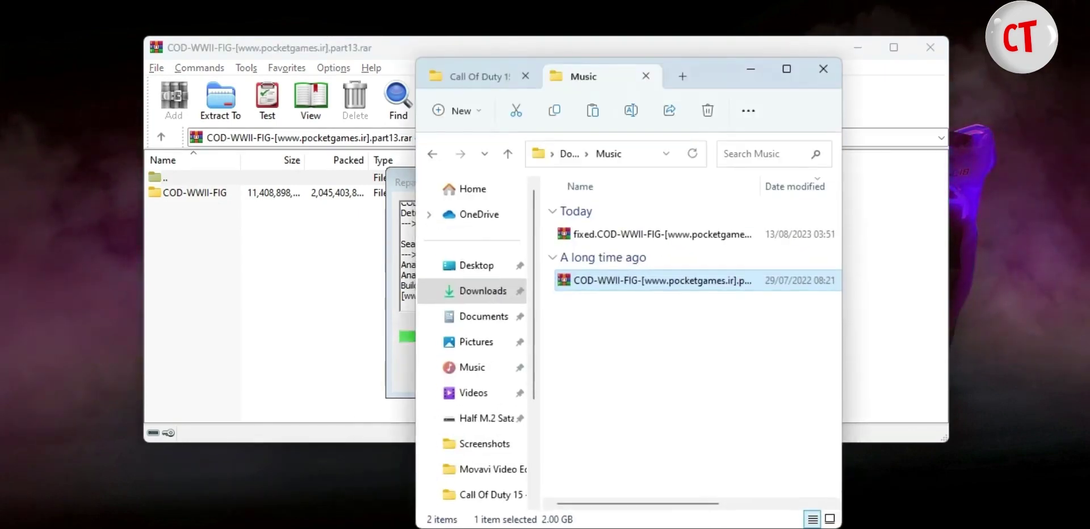
# - Permanently delete the corrupt part13 archive from the Call Of Duty 15 - WWII [Campaign] folder
pyautogui.click(475, 74)
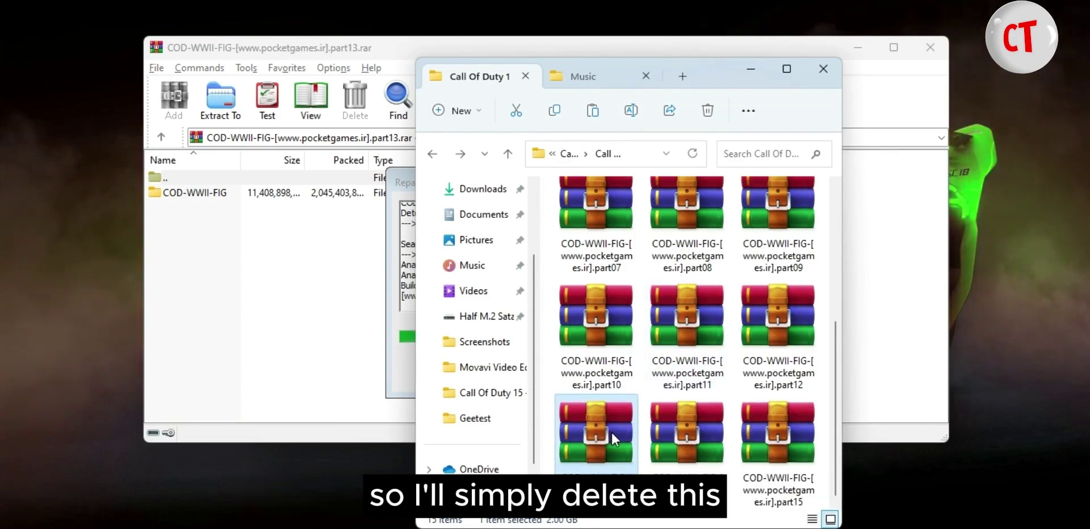
pyautogui.press('Delete')
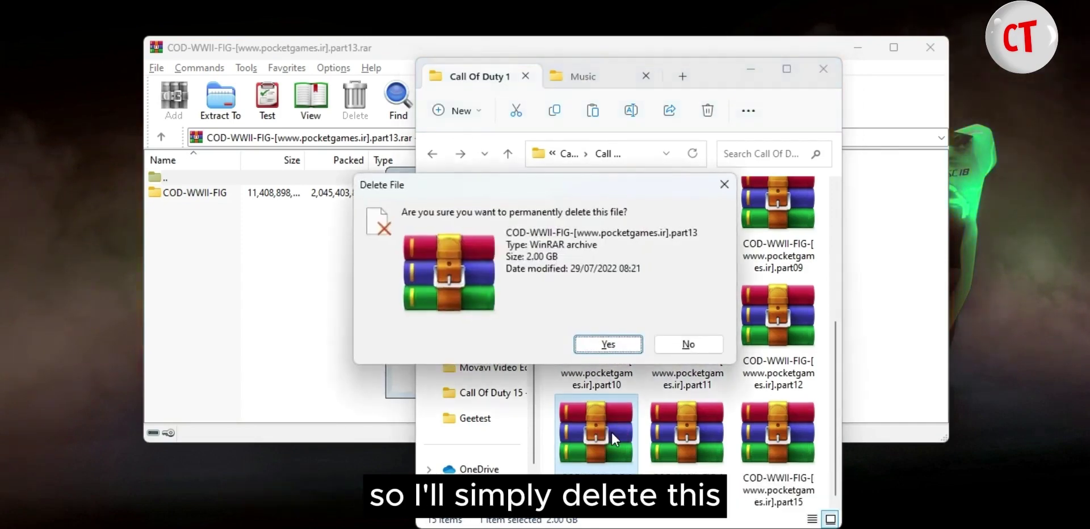
pyautogui.press('Escape')
pyautogui.press('Delete')
pyautogui.press('Return')
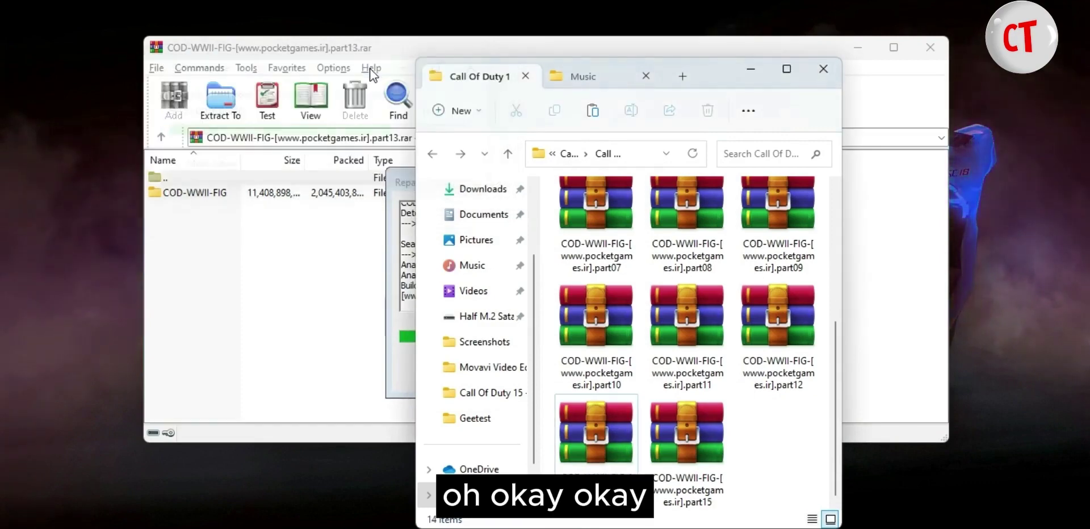
# - Follow the part13 repair until it is done, and close the repair and its archive window
pyautogui.click(403, 307)
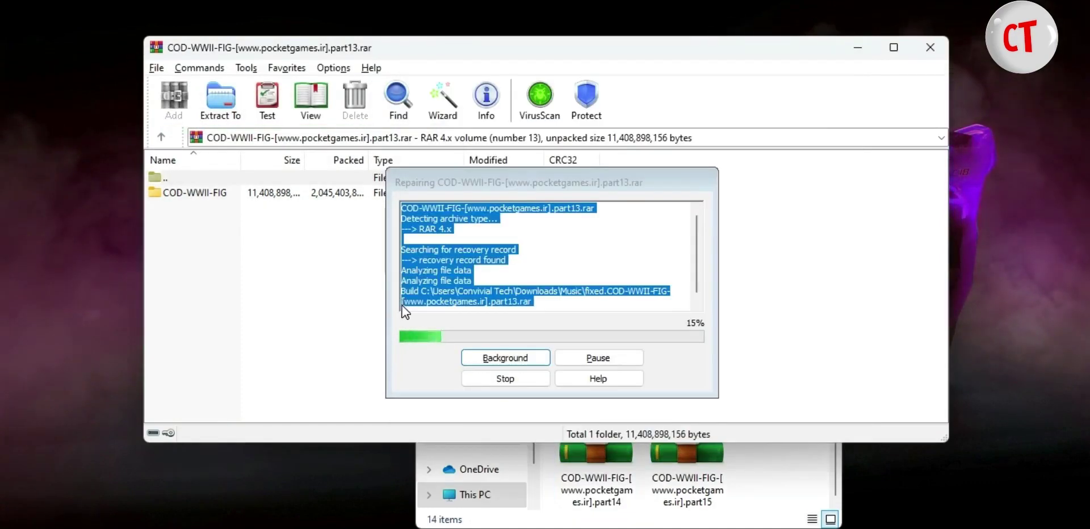
pyautogui.click(573, 304)
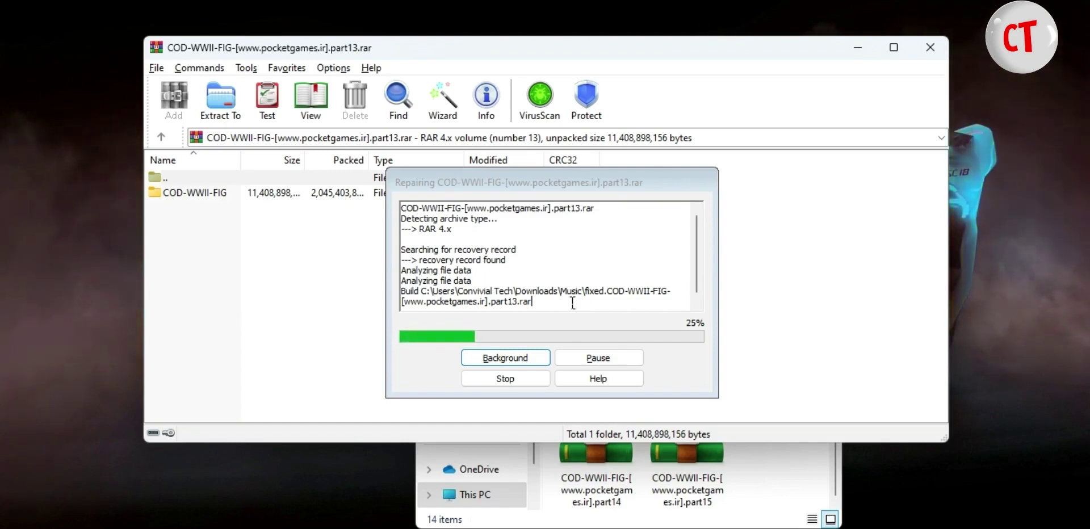
pyautogui.moveTo(792, 52); pyautogui.dragTo(387, 82)
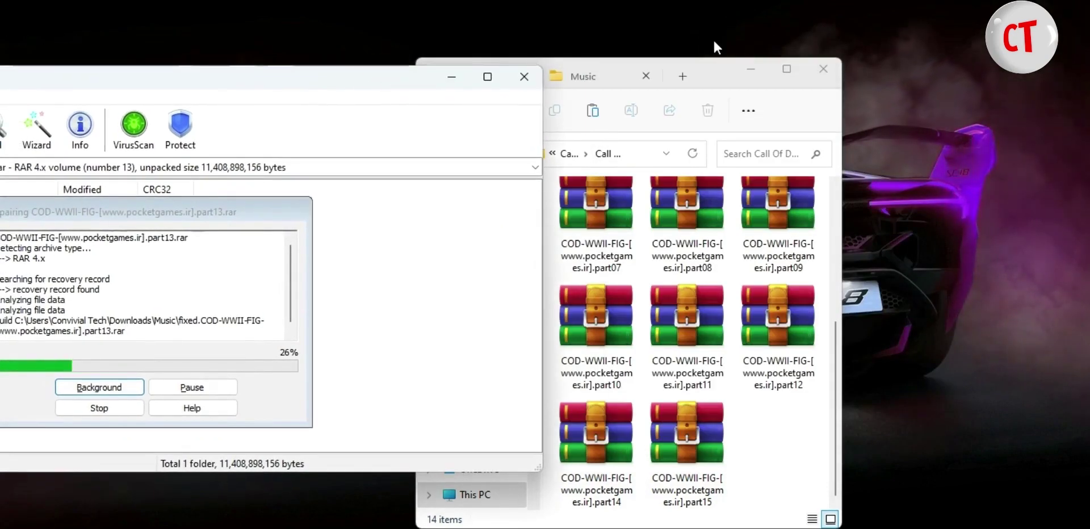
pyautogui.click(750, 68)
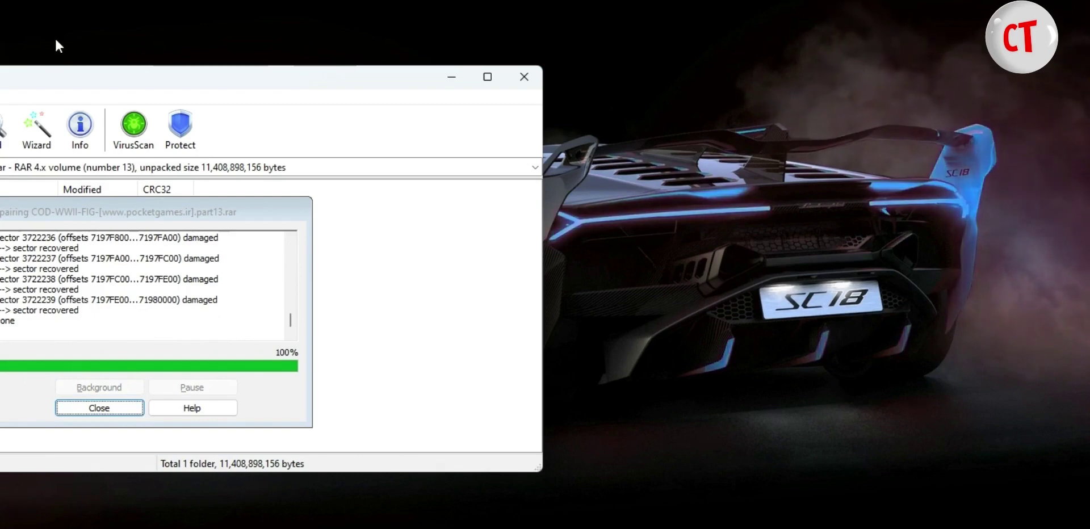
pyautogui.moveTo(102, 89); pyautogui.dragTo(209, 93)
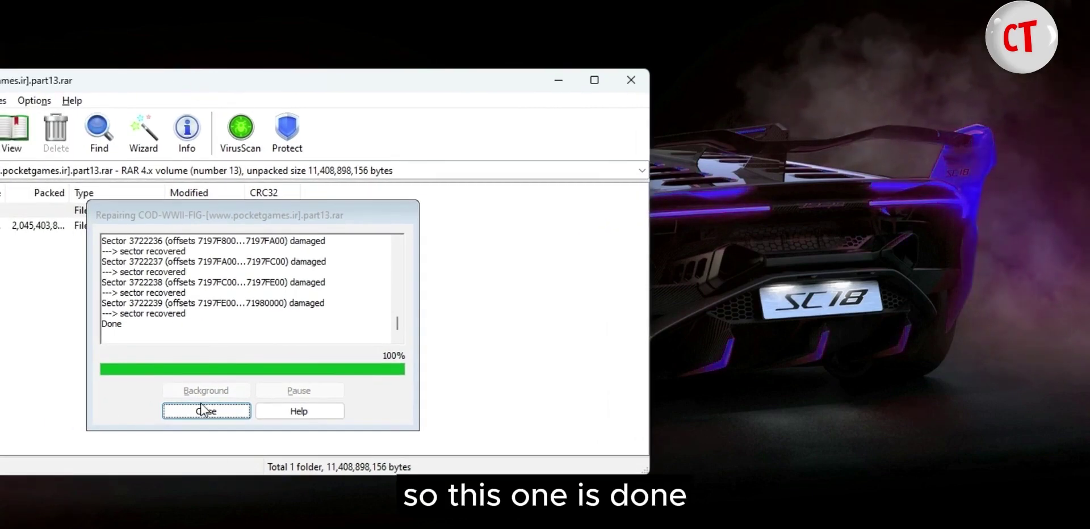
pyautogui.click(204, 411)
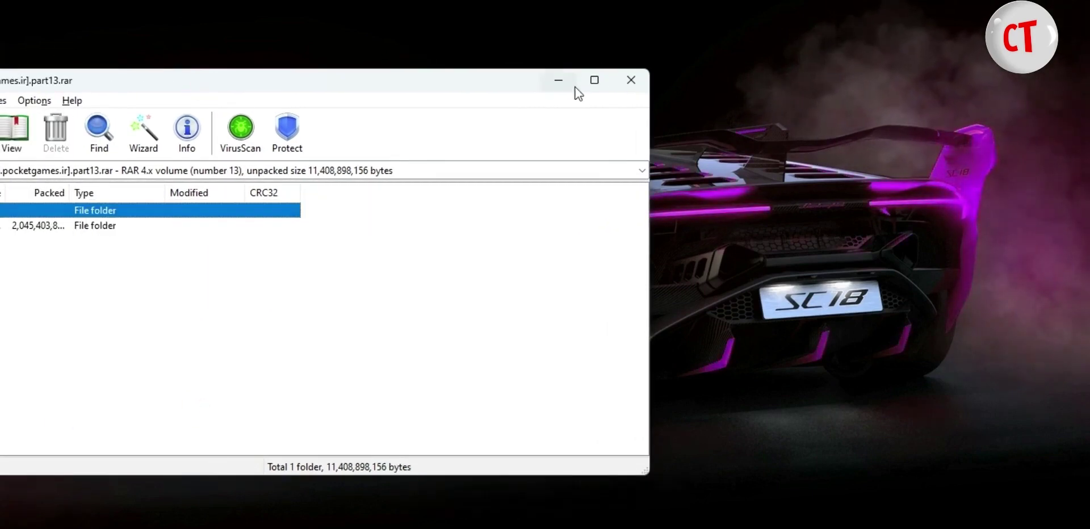
pyautogui.click(643, 79)
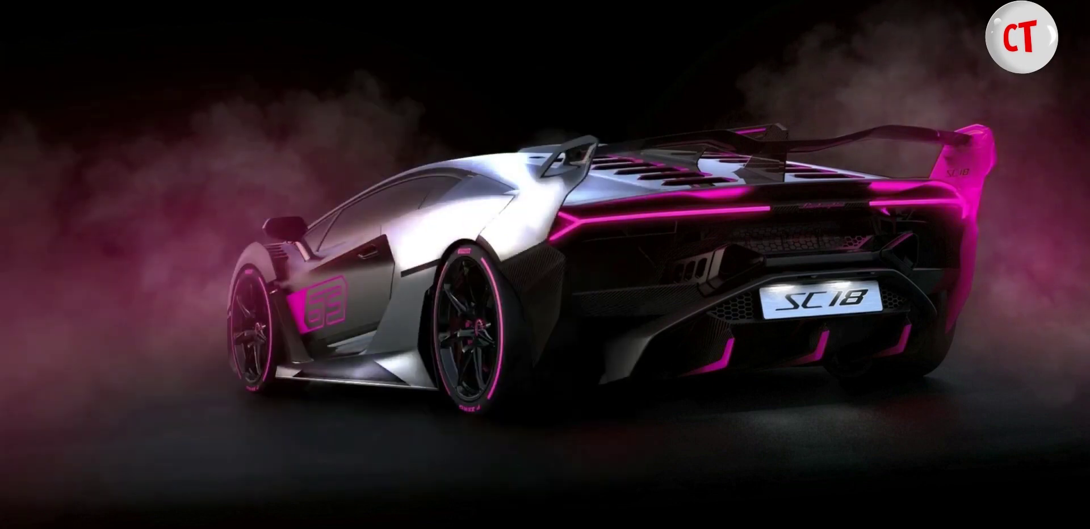
# - Copy the fixed part13 archive from the Music folder into the Call Of Duty 15 - WWII [Campaign] folder
pyautogui.click(432, 516)
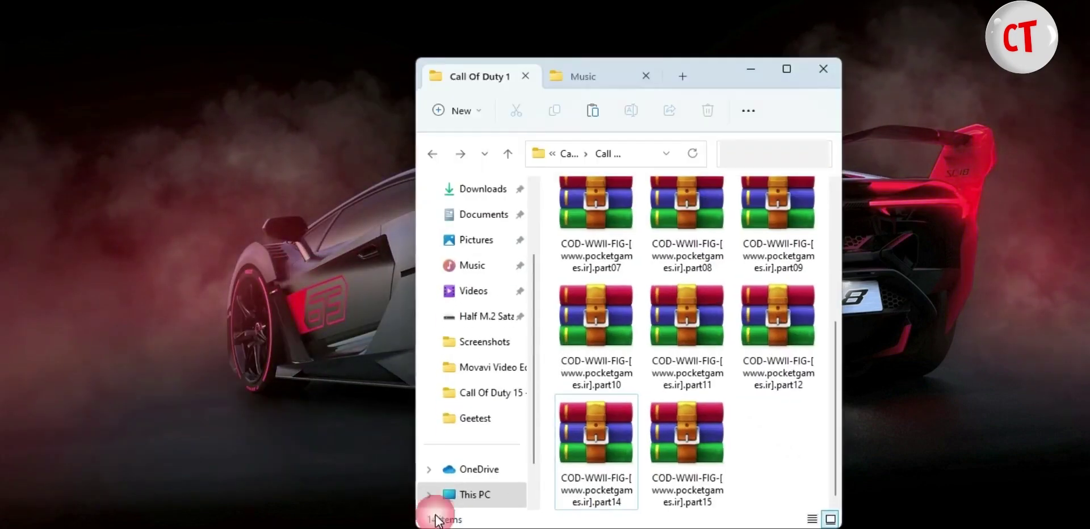
pyautogui.click(602, 78)
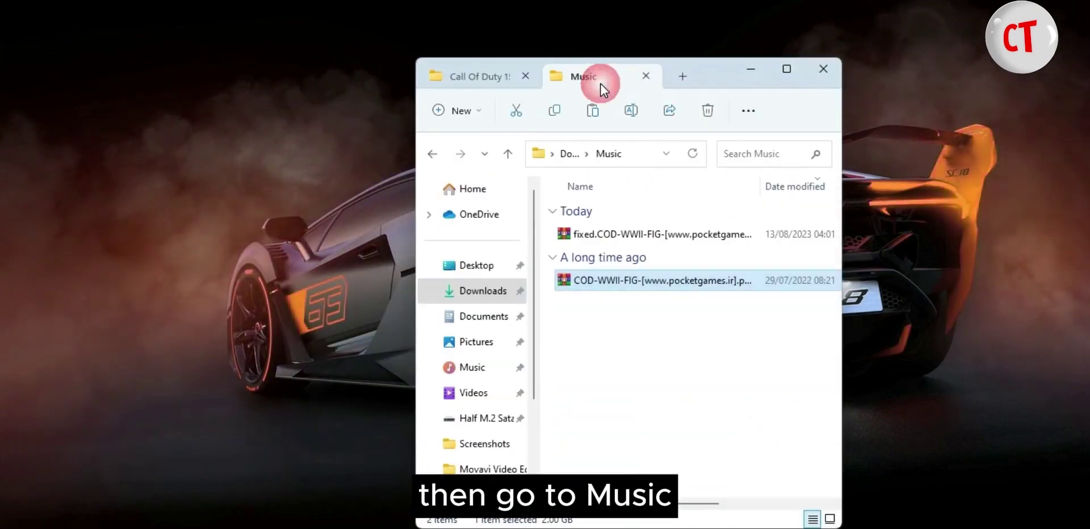
pyautogui.click(585, 238)
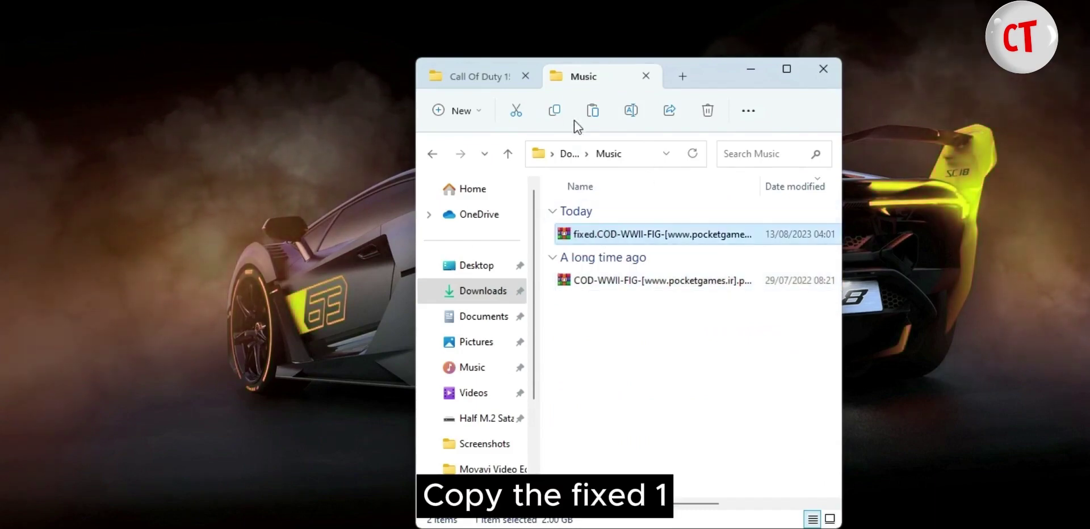
pyautogui.click(560, 112)
pyautogui.click(486, 78)
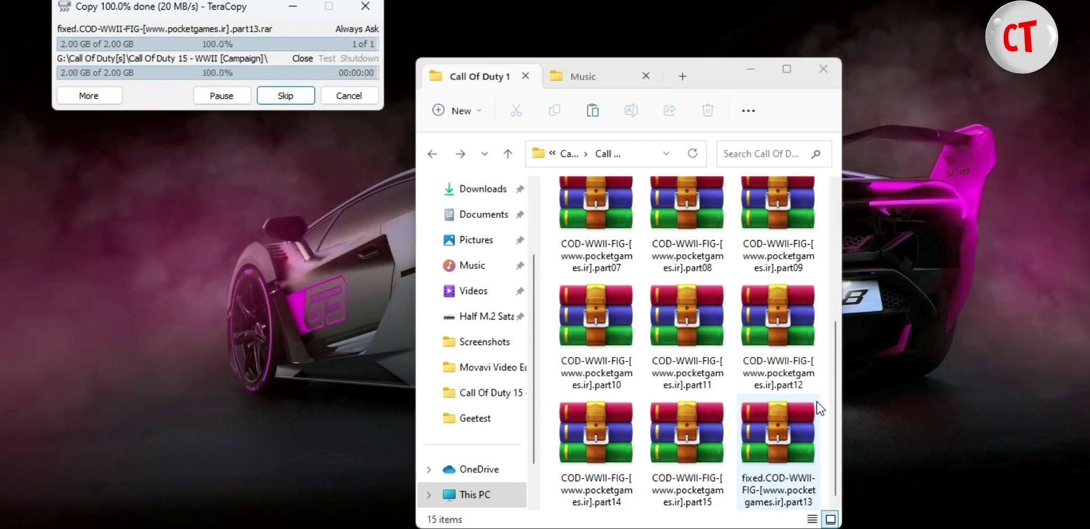
pyautogui.click(776, 461)
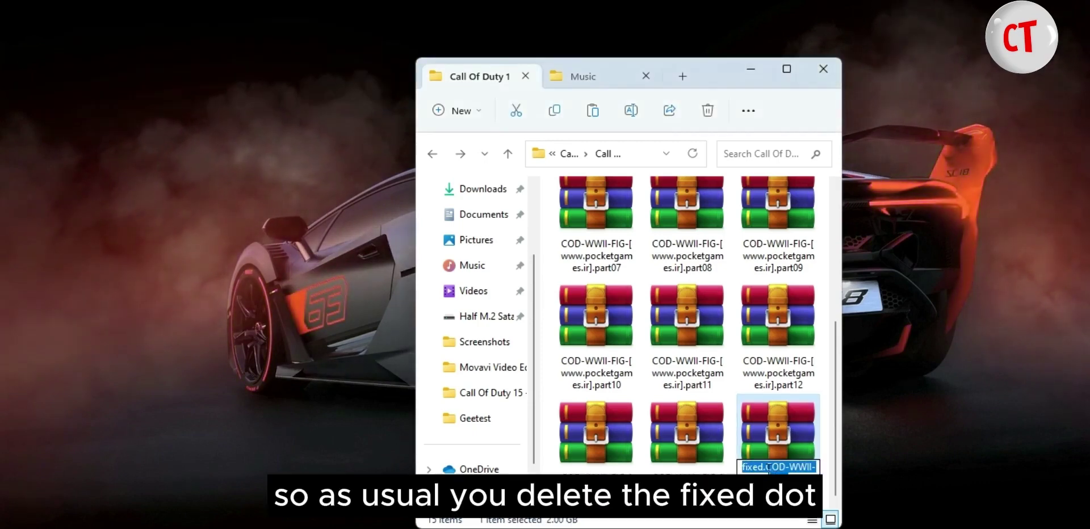
pyautogui.click(768, 466)
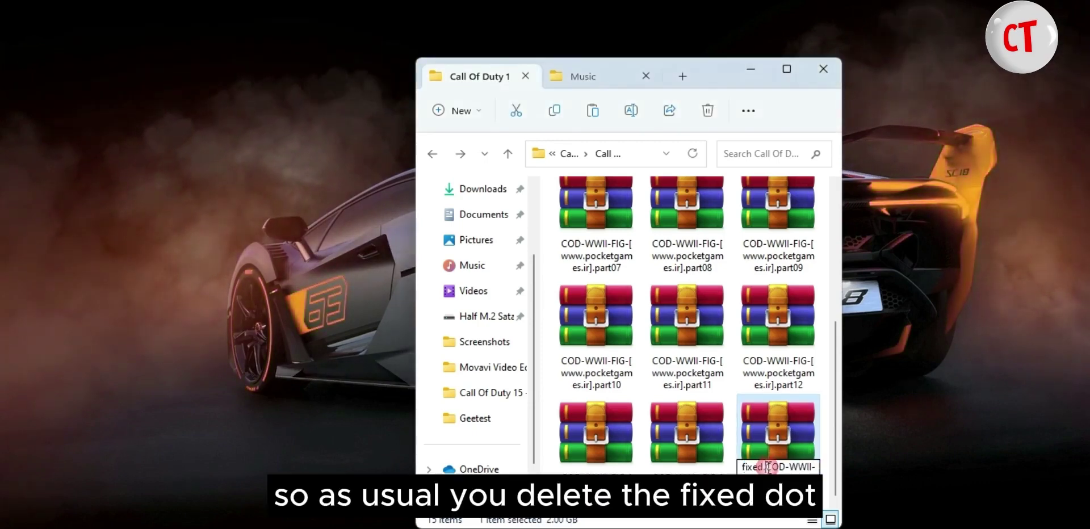
pyautogui.click(720, 463)
pyautogui.click(760, 486)
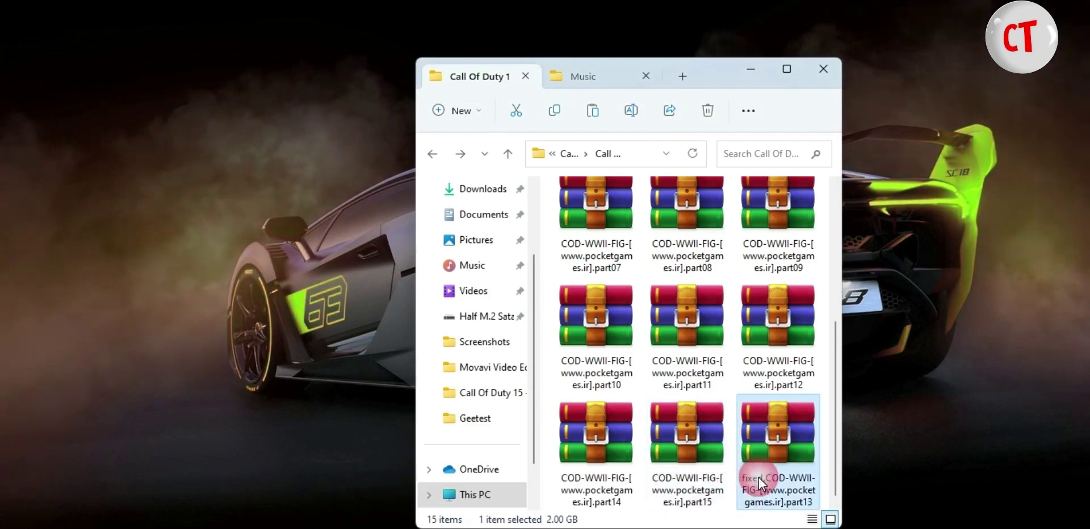
pyautogui.click(761, 477)
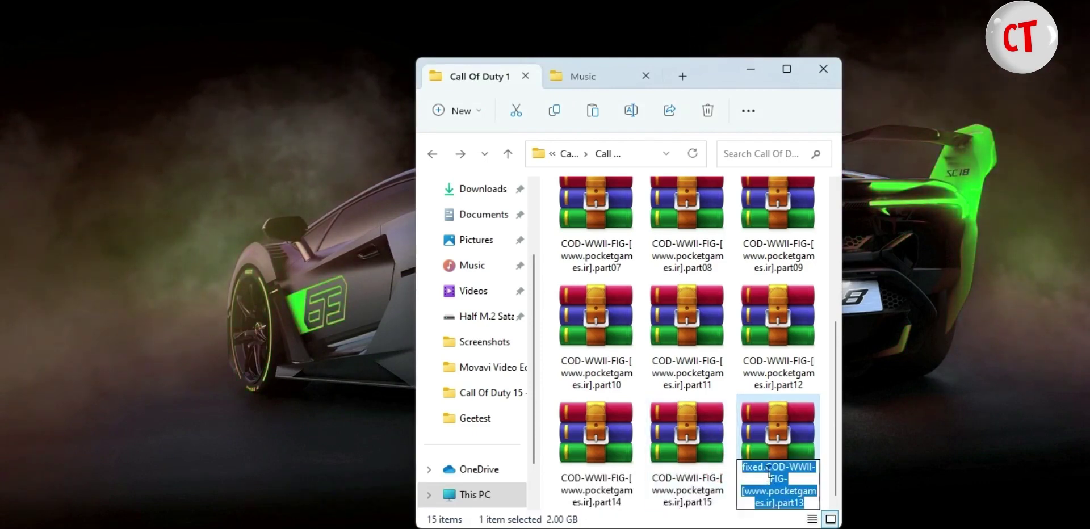
pyautogui.click(769, 468)
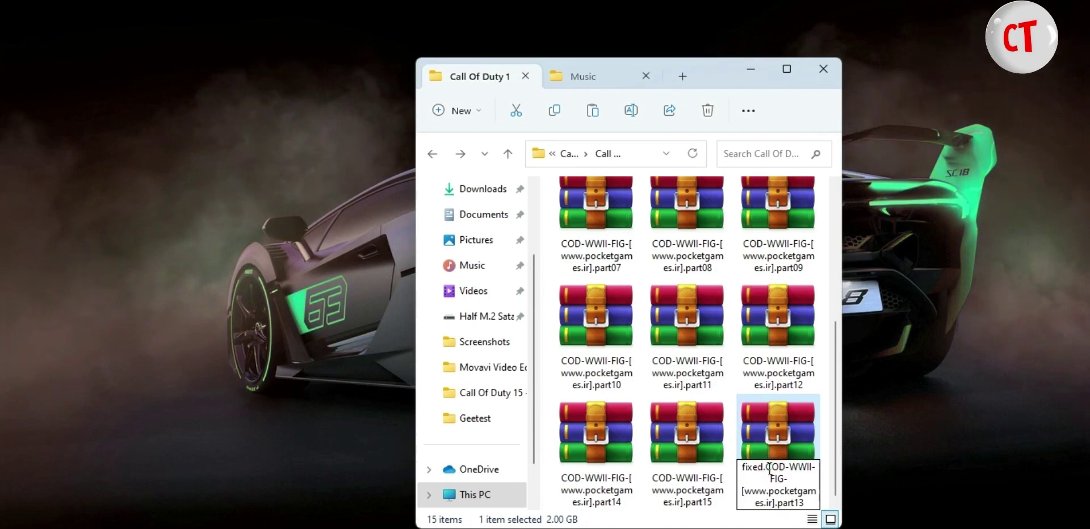
pyautogui.moveTo(770, 470); pyautogui.dragTo(731, 472)
pyautogui.press('Delete')
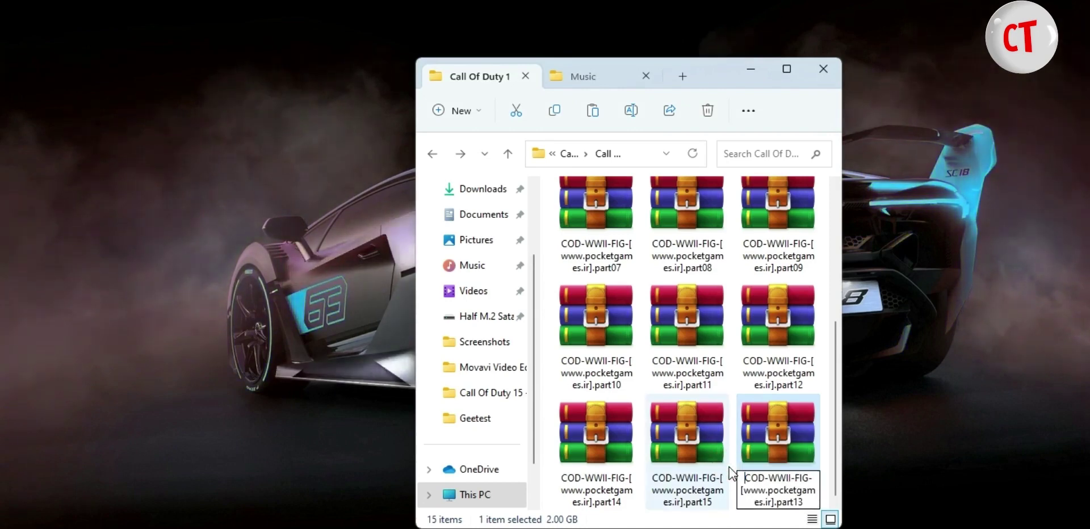
# - Open the part11 archive and test the set again from there, and close the archive and file explorer windows
pyautogui.click(676, 381)
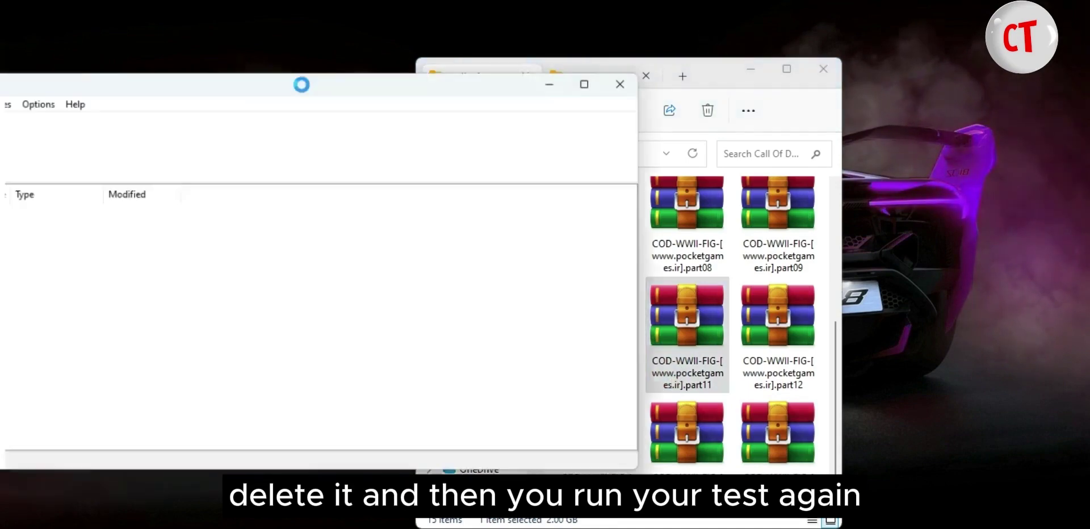
pyautogui.moveTo(140, 90); pyautogui.dragTo(246, 97)
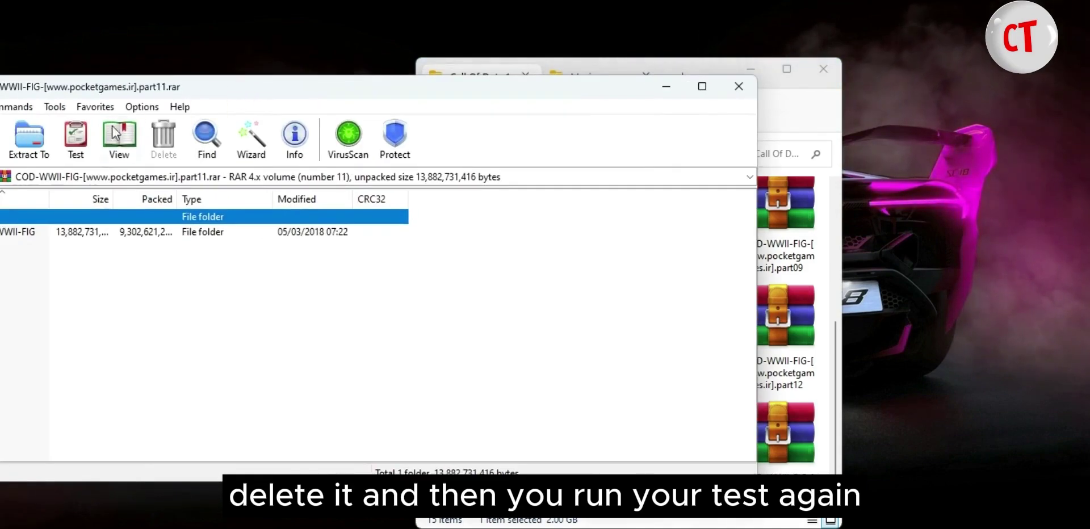
pyautogui.click(71, 128)
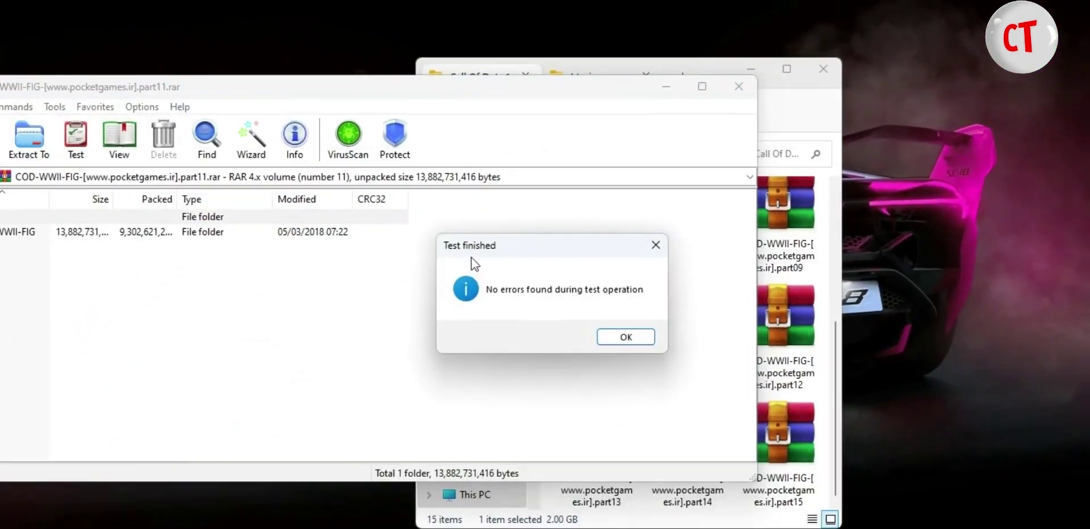
pyautogui.click(627, 344)
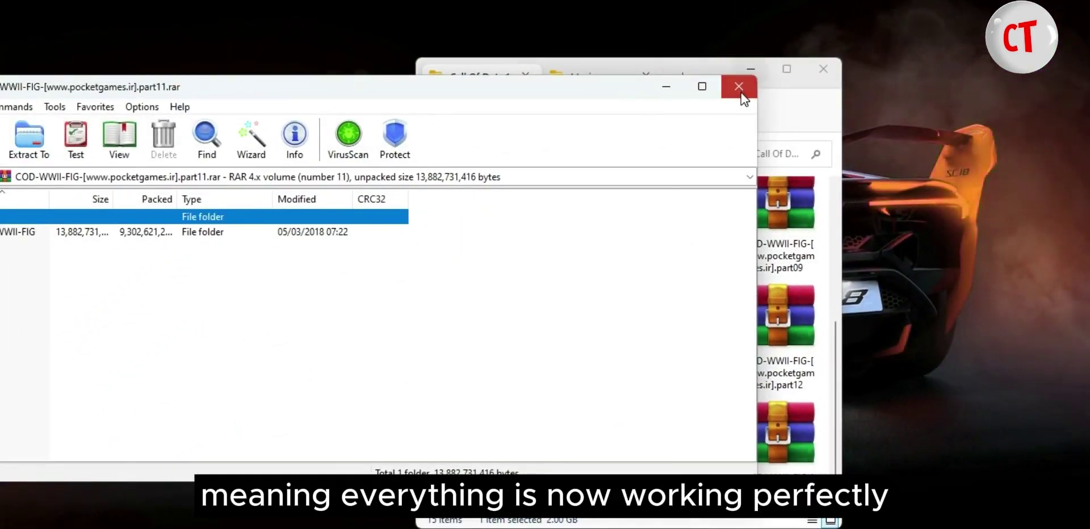
pyautogui.click(738, 86)
pyautogui.click(823, 69)
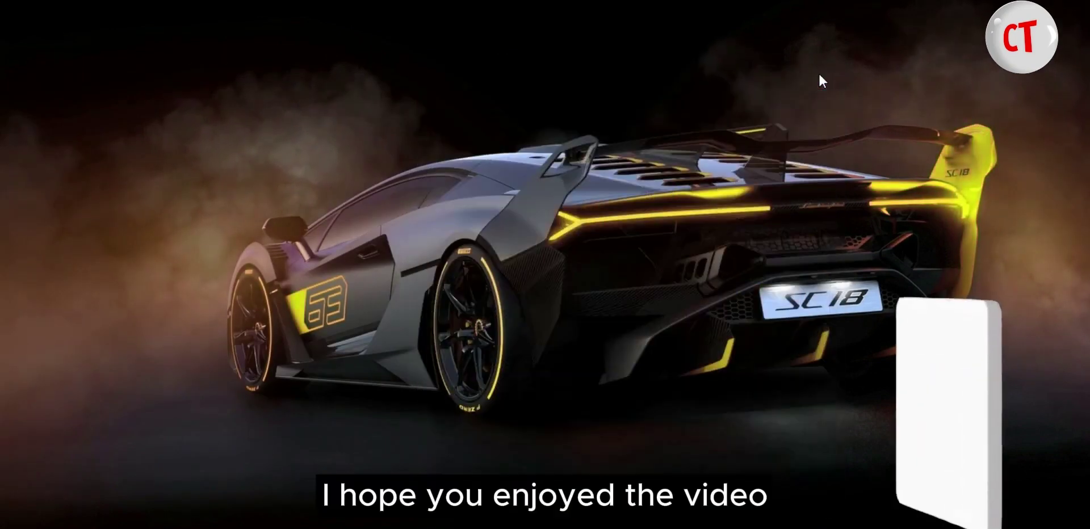